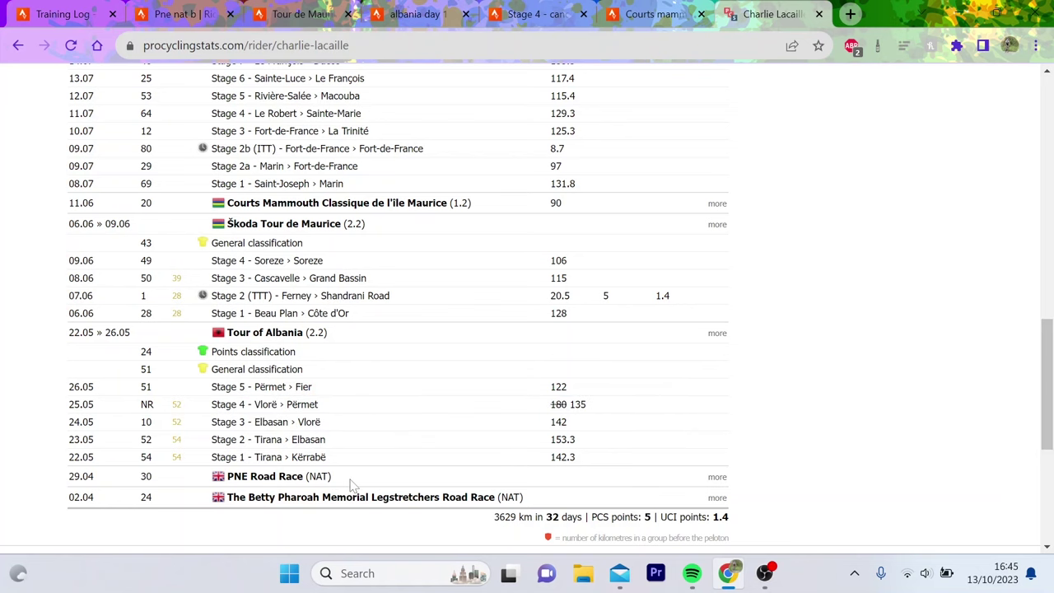
Step: Open the Strava activity for the PNE Road Race and set the rider's weight to 60 kg
{"action": "left_click_drag", "start_coordinate": [354, 485], "coordinate": [222, 484]}
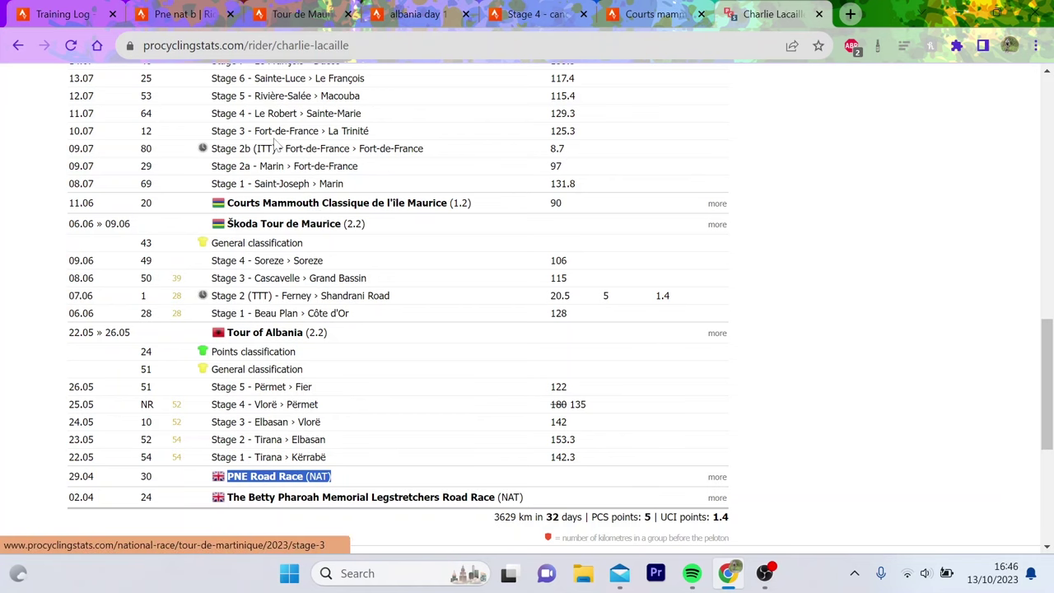
{"action": "left_click", "coordinate": [178, 9]}
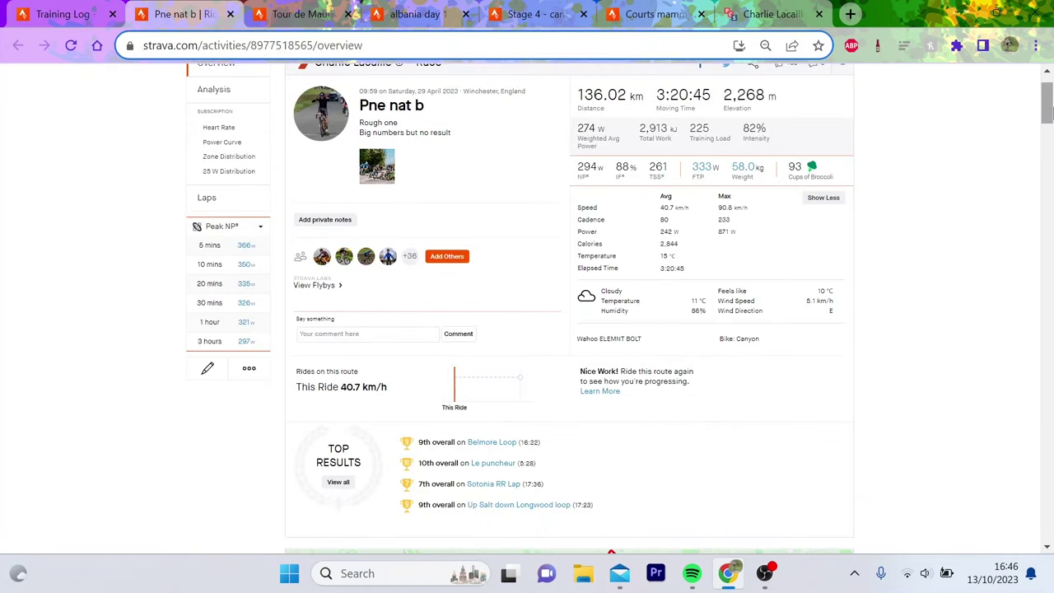
{"action": "scroll", "coordinate": [617, 234], "scroll_direction": "up", "scroll_amount": 1}
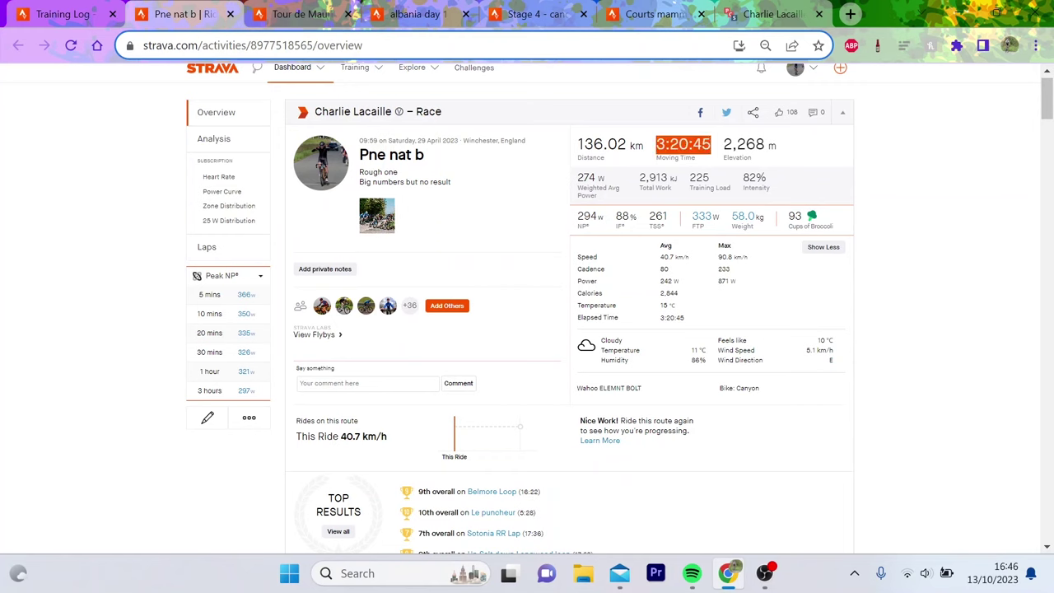
{"action": "left_click", "coordinate": [744, 218]}
{"action": "key", "text": "Return"}
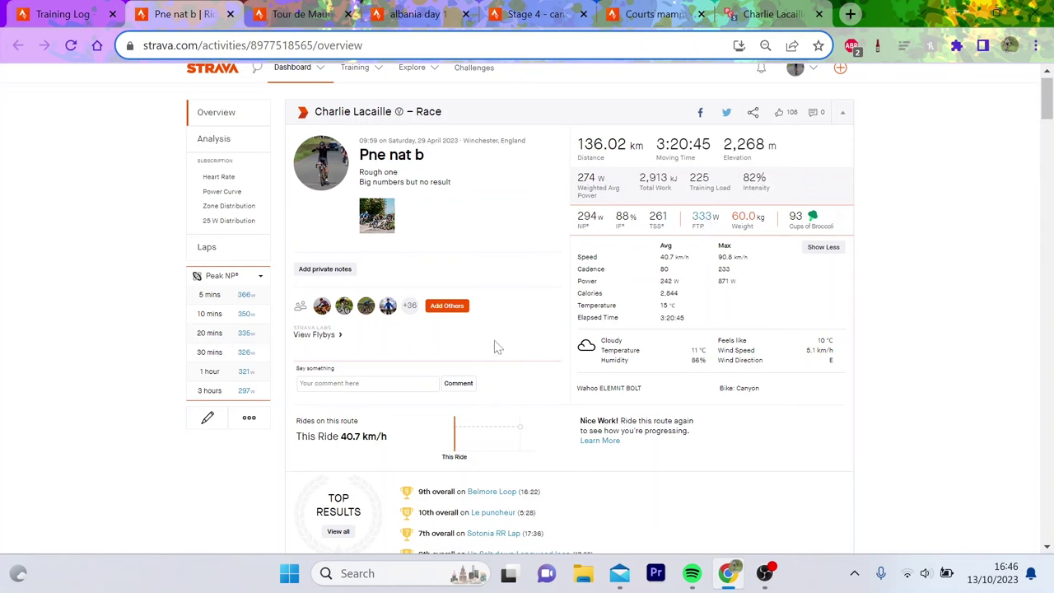
Step: Analyse the race's peak NP efforts for 1 hour and 3 hours
{"action": "left_click", "coordinate": [221, 141]}
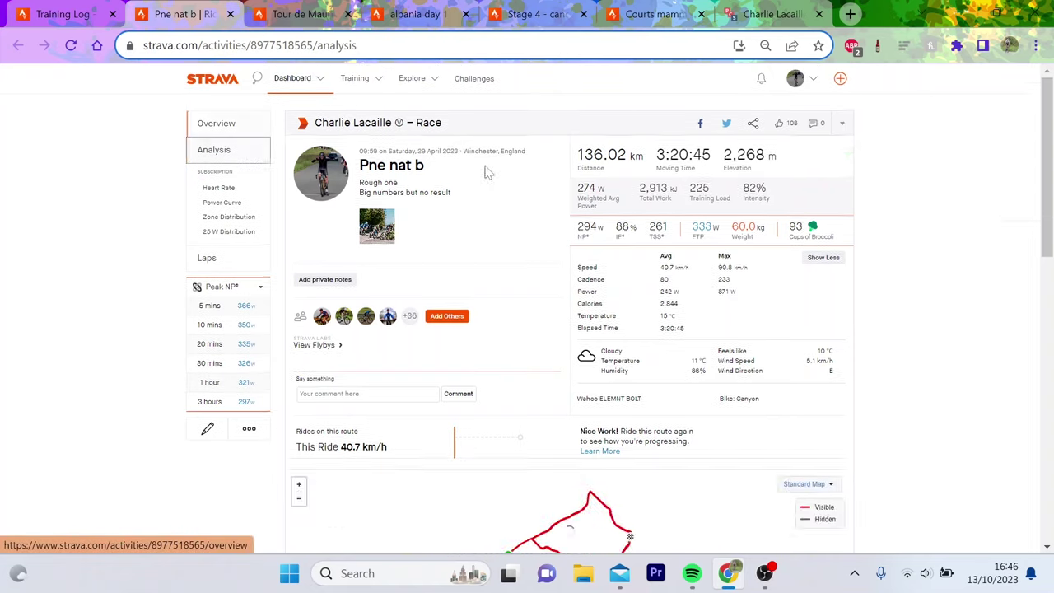
{"action": "scroll", "coordinate": [422, 329], "scroll_direction": "down", "scroll_amount": 3}
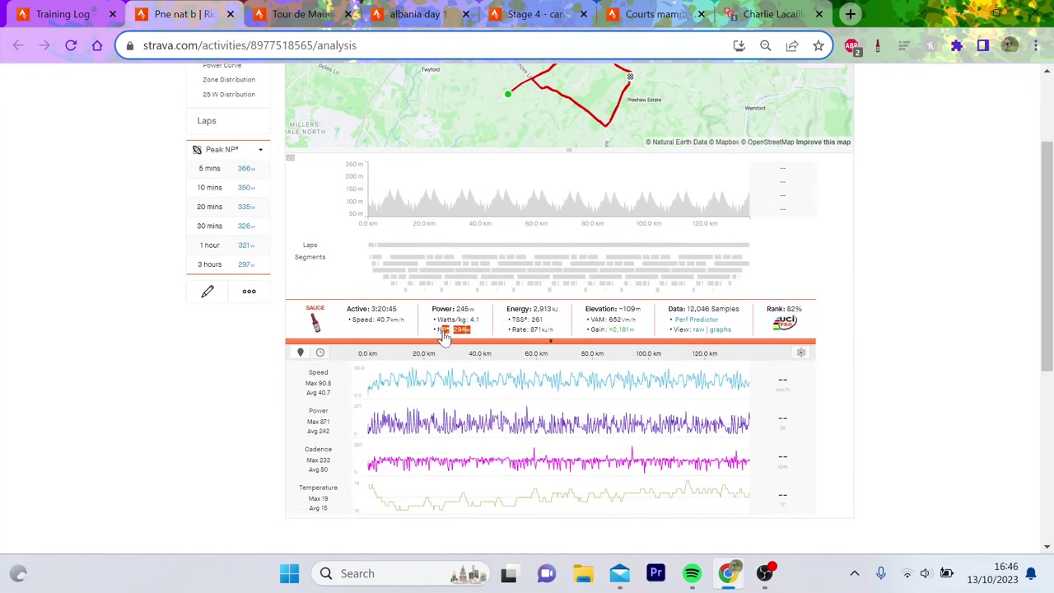
{"action": "left_click", "coordinate": [194, 246]}
{"action": "left_click", "coordinate": [401, 383]}
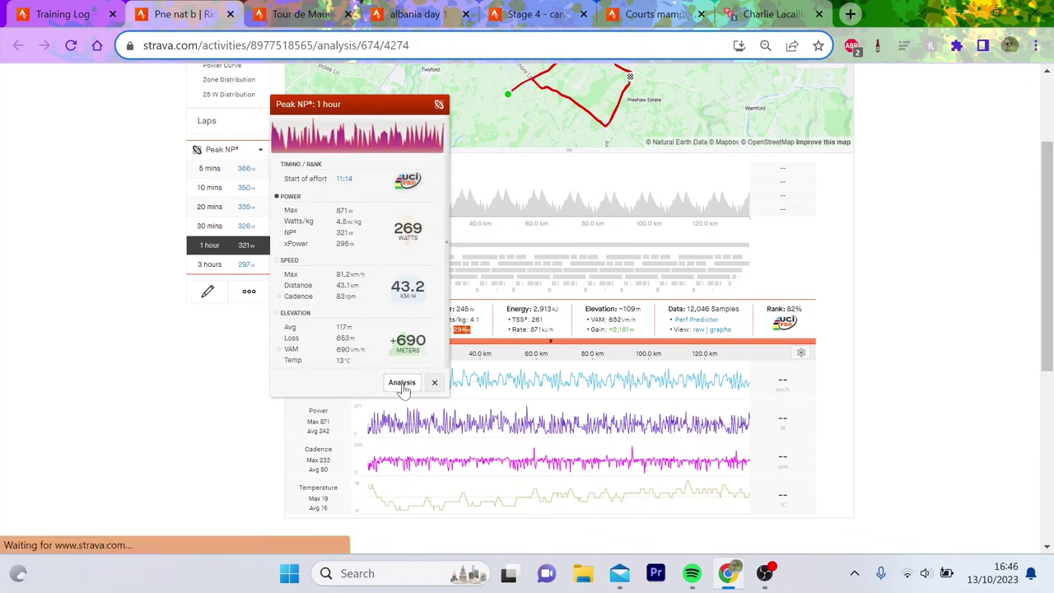
{"action": "left_click", "coordinate": [231, 219]}
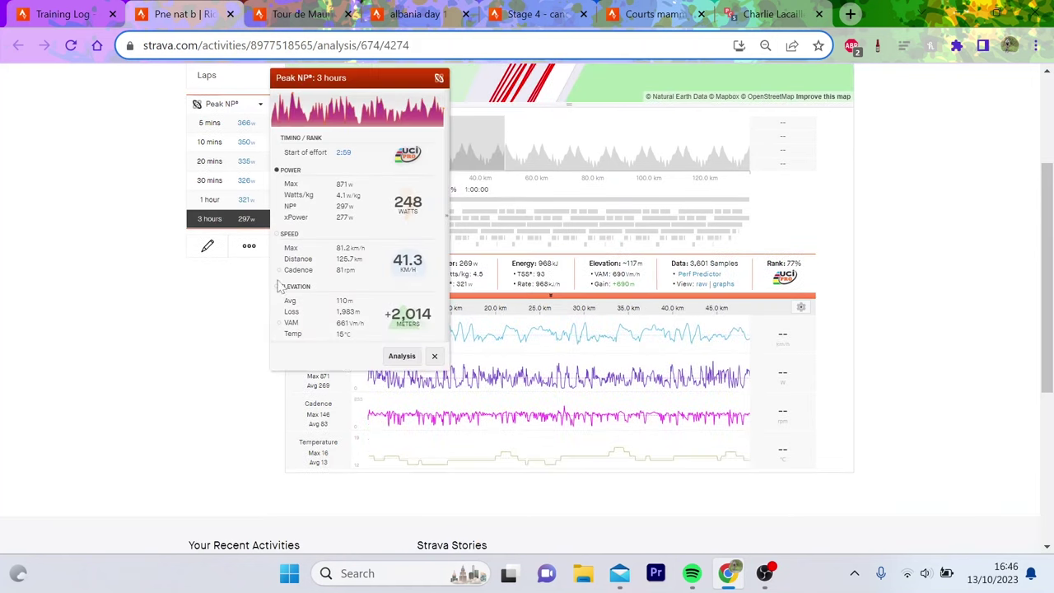
{"action": "left_click", "coordinate": [399, 356]}
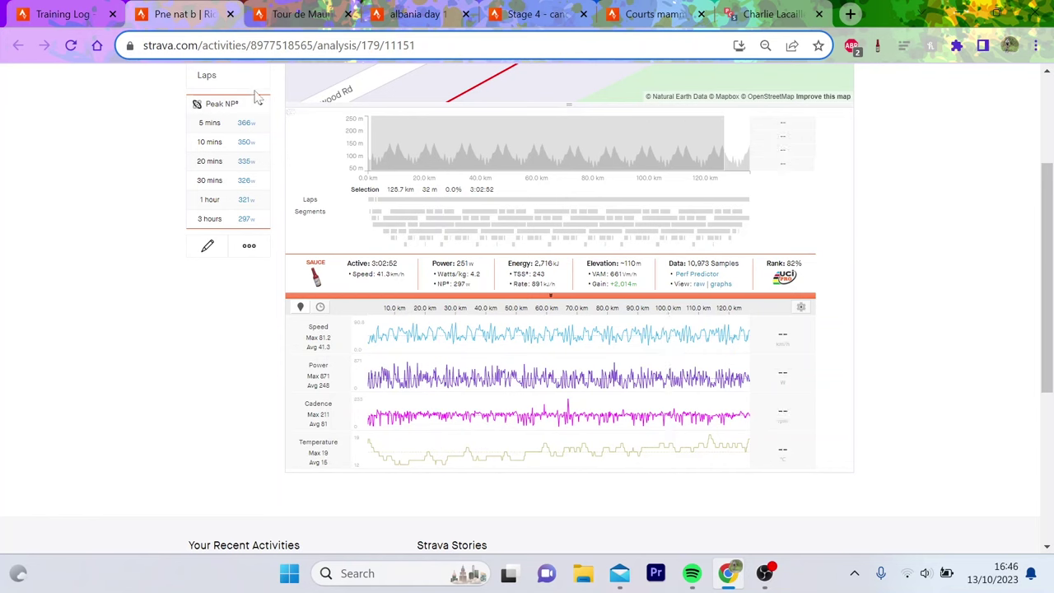
Step: Change the peak list to Peak Power and analyse the 2-minute and 1-minute efforts
{"action": "left_click", "coordinate": [254, 108]}
{"action": "left_click", "coordinate": [239, 122]}
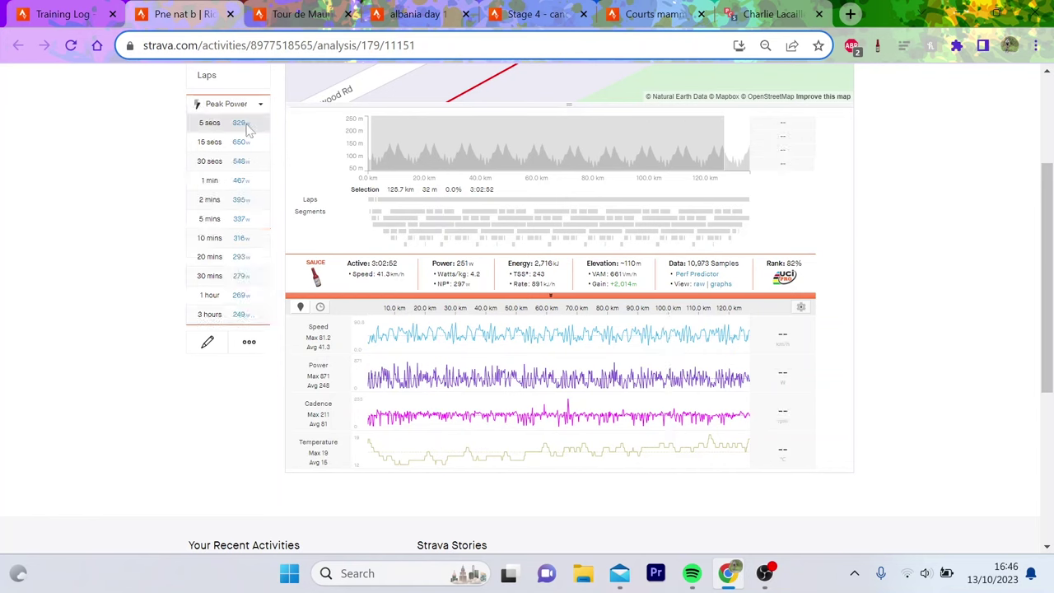
{"action": "left_click", "coordinate": [247, 201]}
{"action": "left_click", "coordinate": [400, 341]}
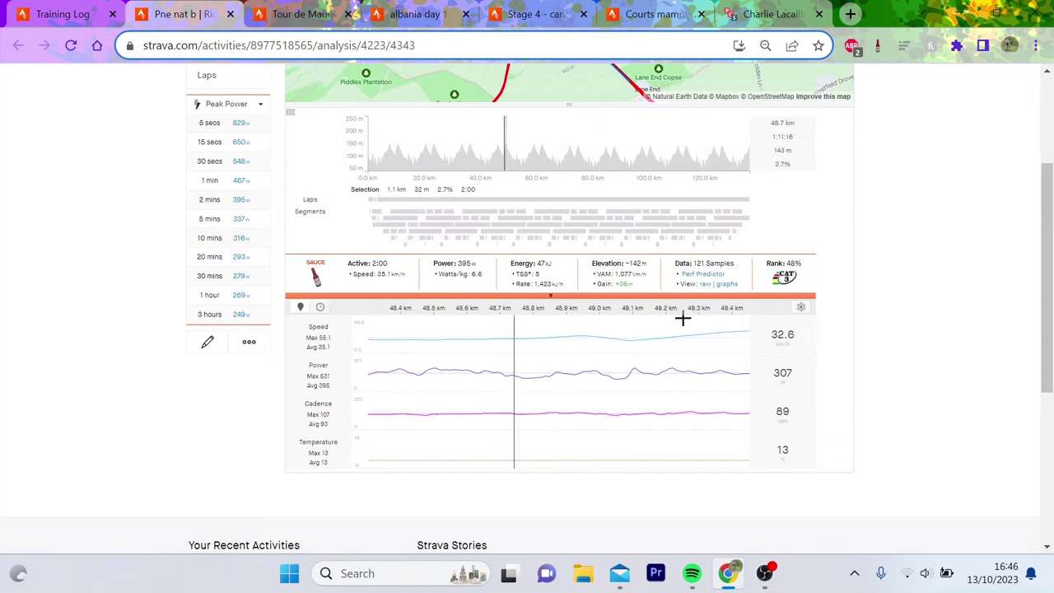
{"action": "scroll", "coordinate": [577, 271], "scroll_direction": "up", "scroll_amount": 1}
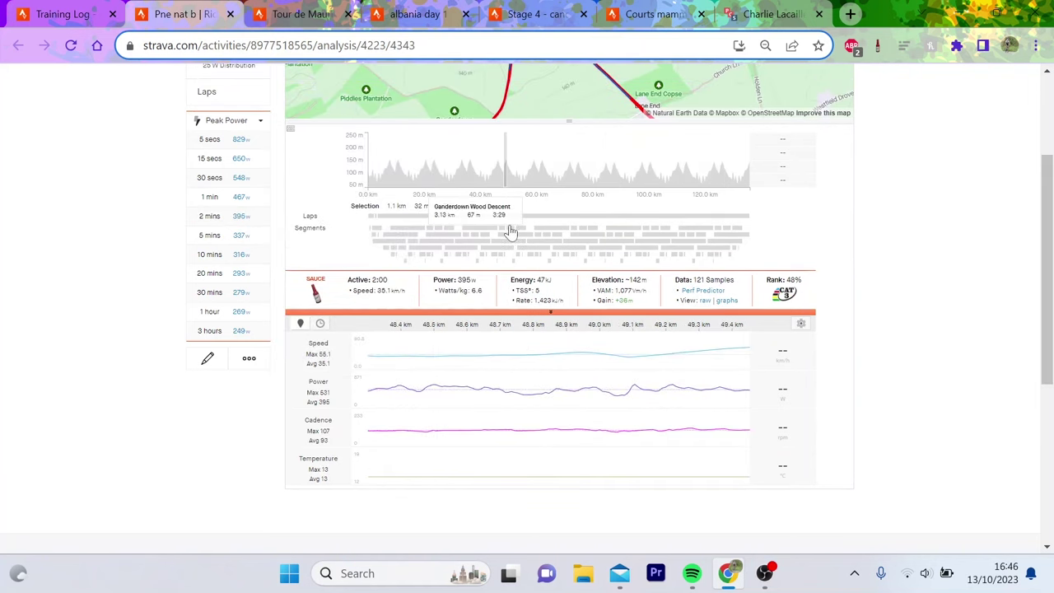
{"action": "left_click", "coordinate": [253, 196]}
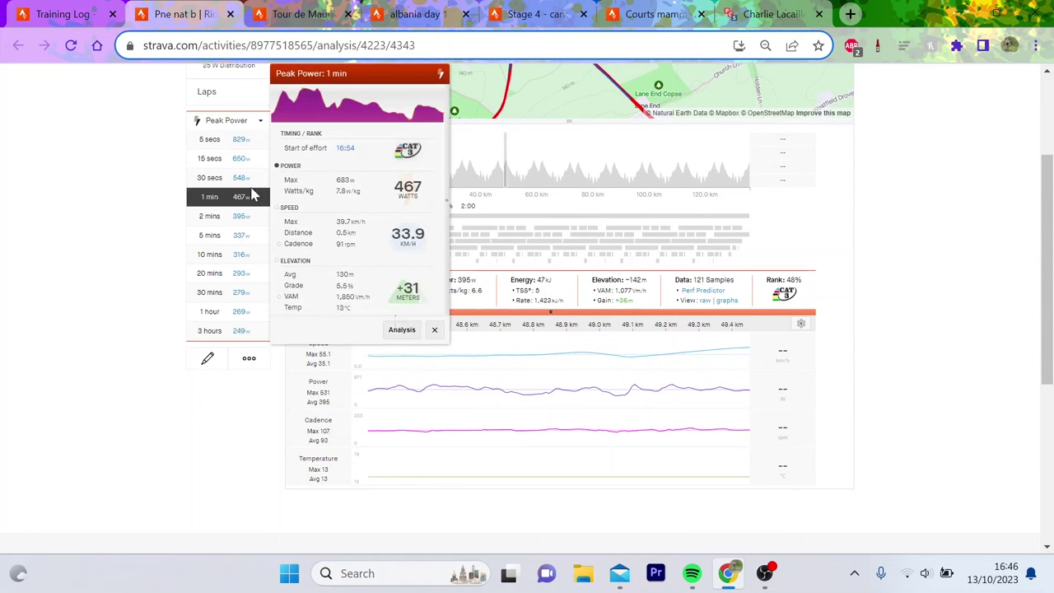
{"action": "left_click", "coordinate": [402, 330]}
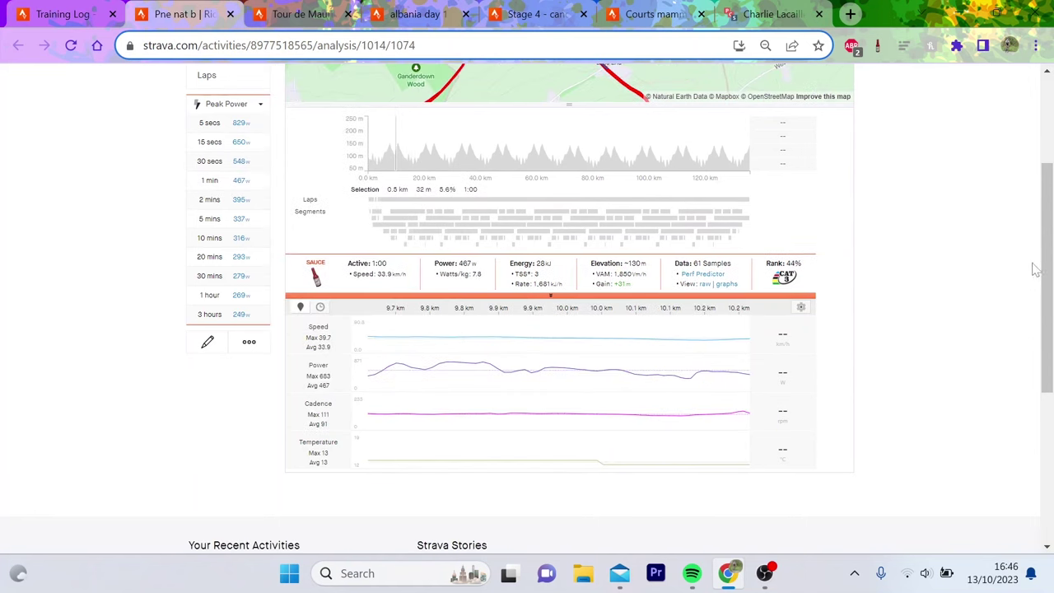
Step: Select the climb at about 82 to 85 km of the race and trim the selection to about 2.8 km
{"action": "left_click_drag", "start_coordinate": [1042, 257], "coordinate": [1050, 211]}
{"action": "left_click_drag", "start_coordinate": [598, 231], "coordinate": [608, 231]}
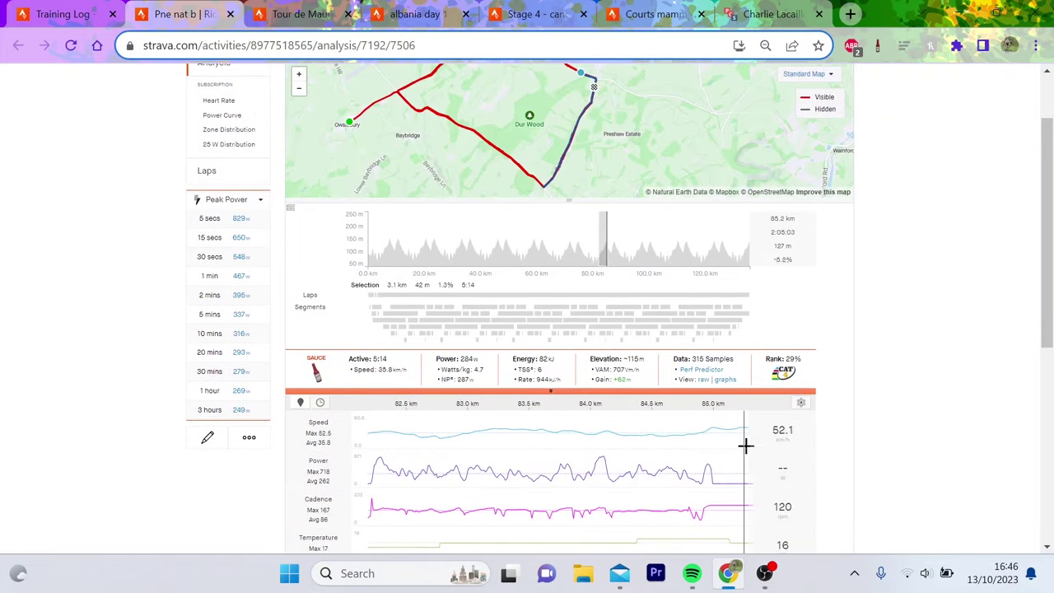
{"action": "left_click_drag", "start_coordinate": [715, 447], "coordinate": [178, 454]}
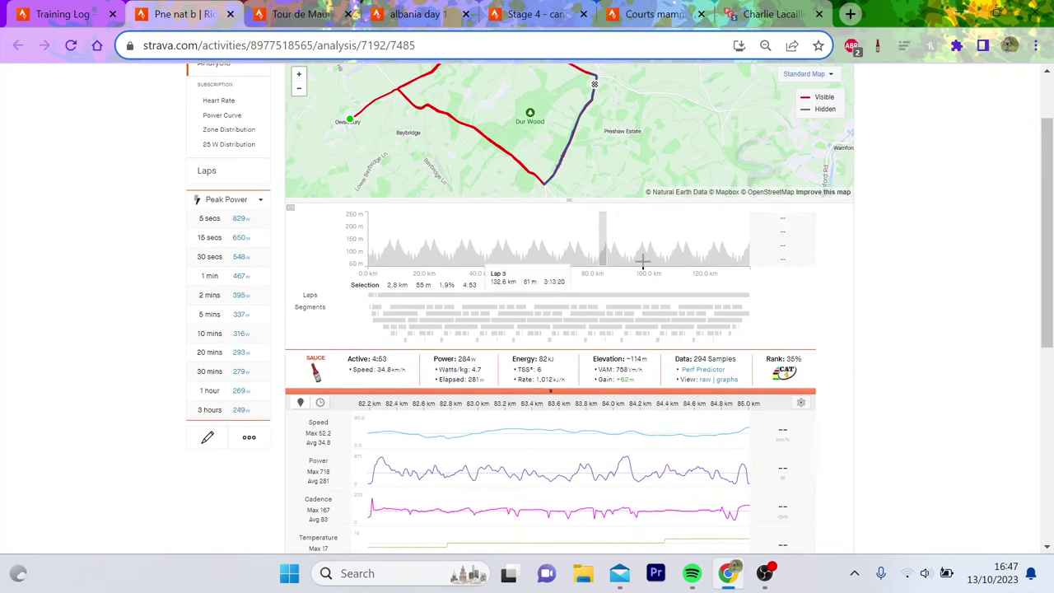
Step: Select the climb starting near 95 km, trim it to about 2.4 km for review, and clear the selection
{"action": "left_click_drag", "start_coordinate": [634, 244], "coordinate": [646, 234]}
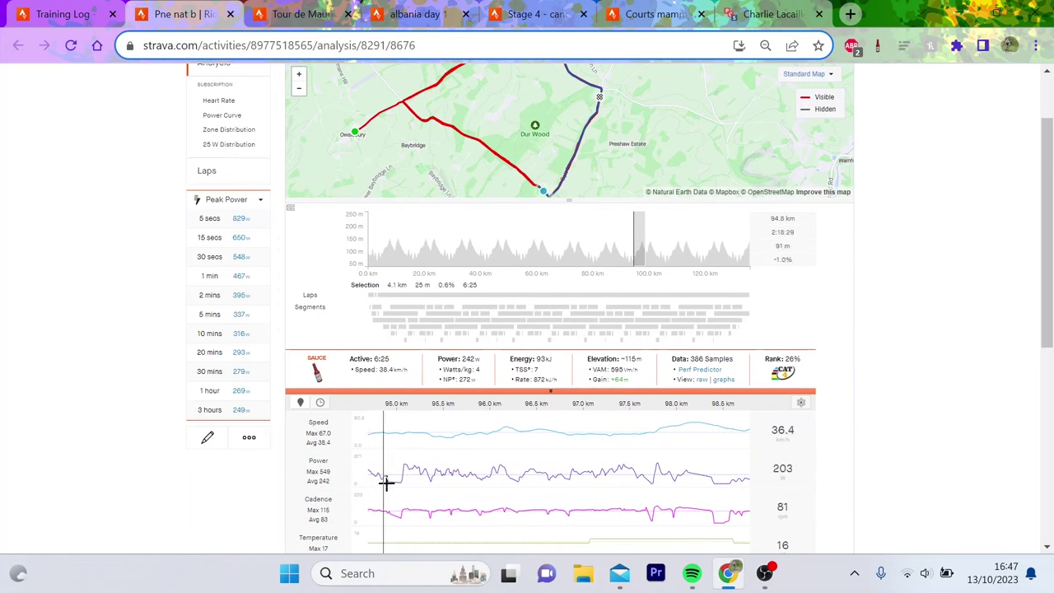
{"action": "left_click_drag", "start_coordinate": [400, 482], "coordinate": [630, 437]}
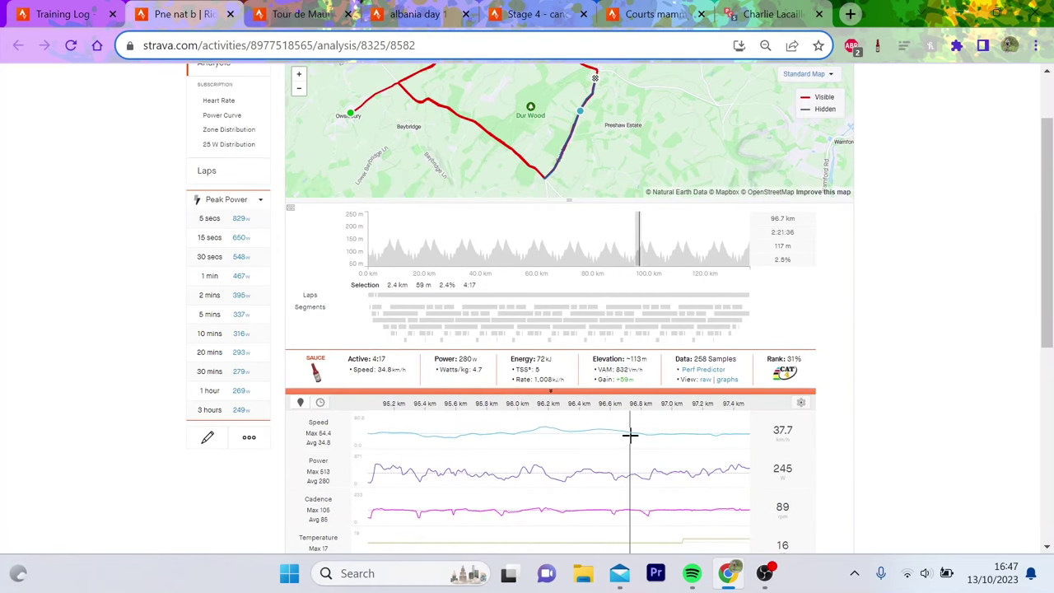
{"action": "left_click", "coordinate": [661, 440]}
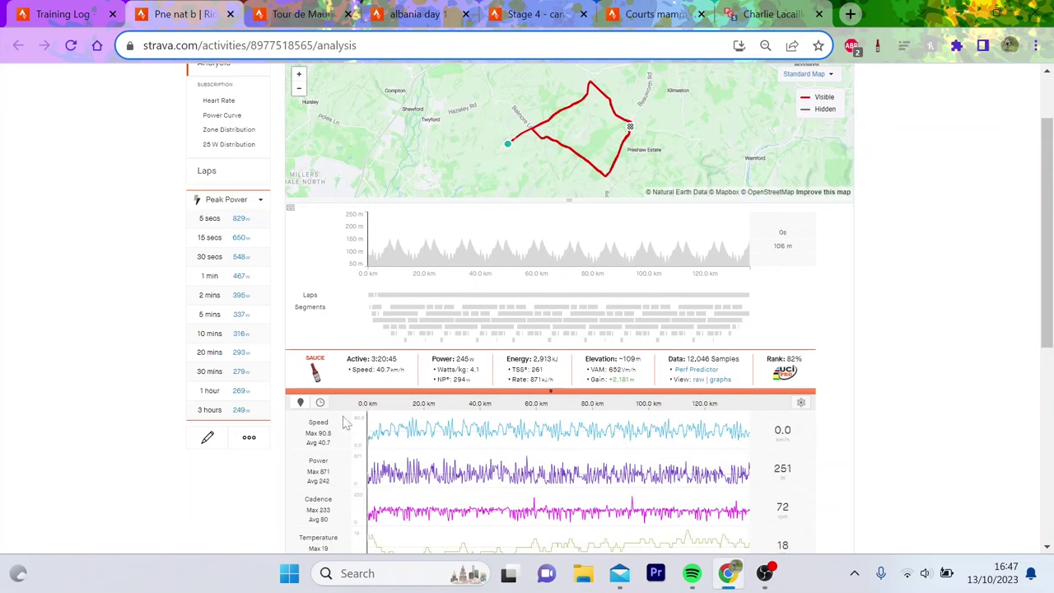
Step: Analyse the 10-minute peak power effort, narrow it to its final 1.7 km or so, and clear the selection
{"action": "left_click", "coordinate": [262, 334]}
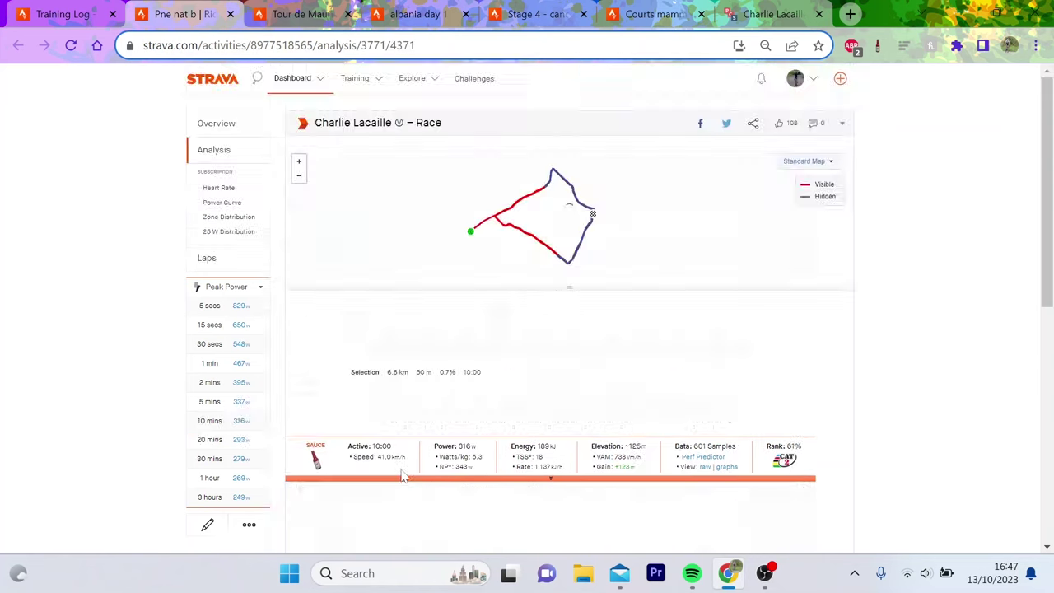
{"action": "scroll", "coordinate": [403, 469], "scroll_direction": "down", "scroll_amount": 1}
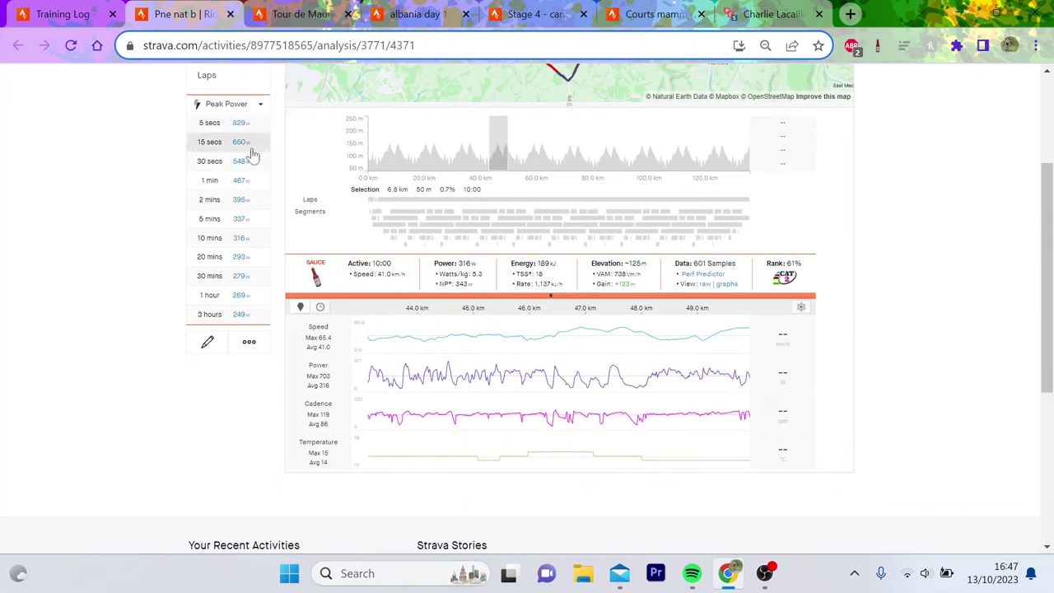
{"action": "left_click_drag", "start_coordinate": [650, 346], "coordinate": [811, 369]}
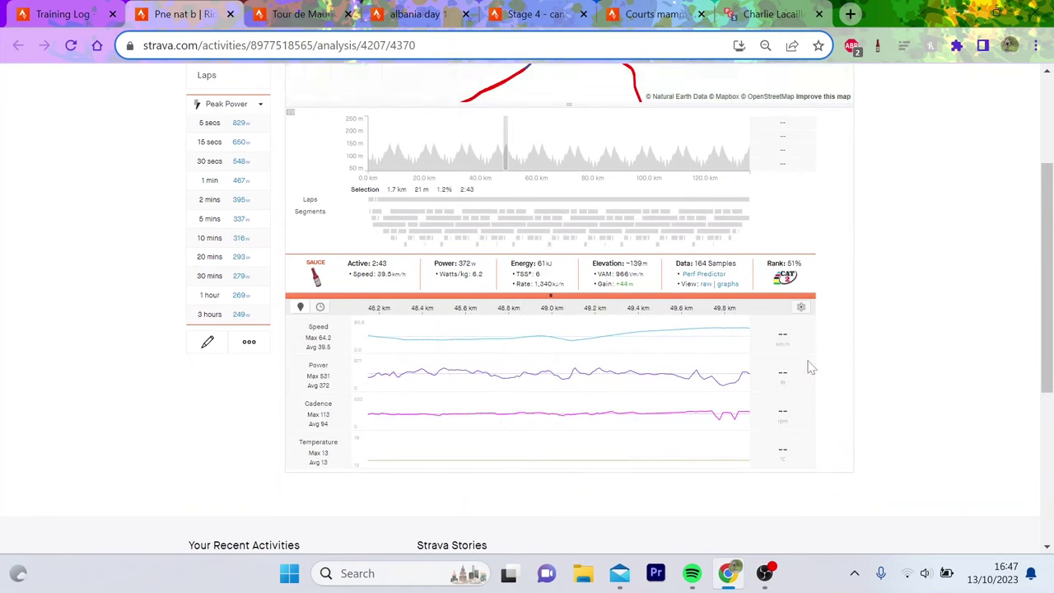
{"action": "left_click_drag", "start_coordinate": [1051, 284], "coordinate": [1050, 261]}
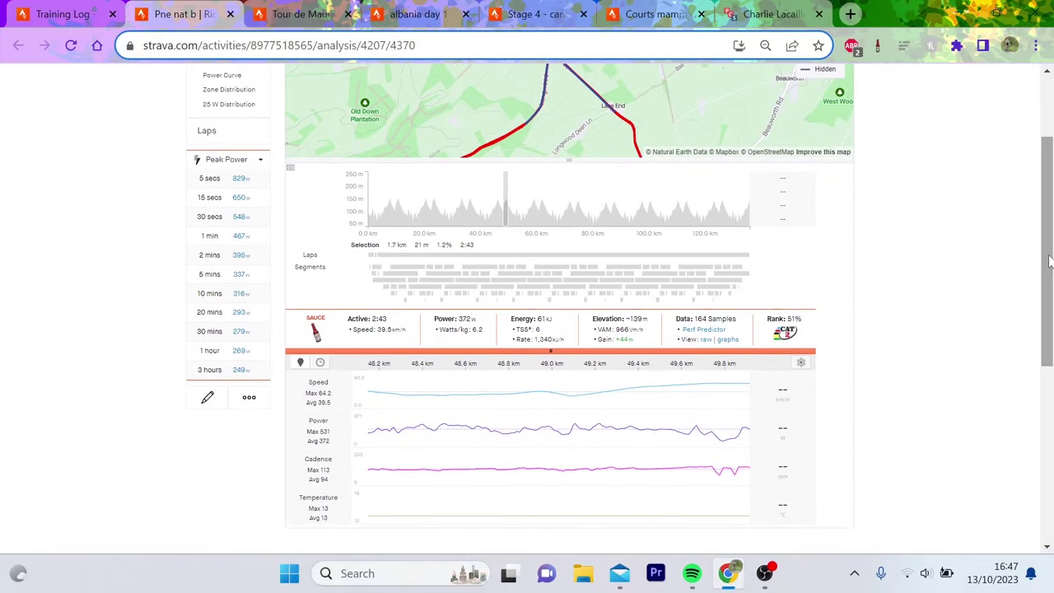
{"action": "left_click", "coordinate": [593, 417]}
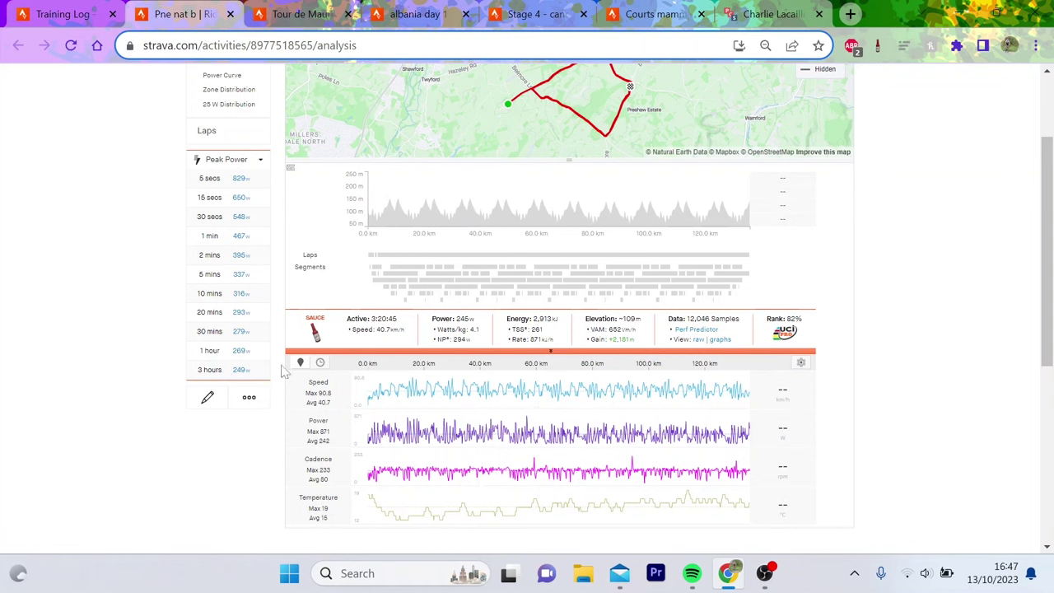
Step: Analyse the 1-hour peak power effort and check its average and normalized power
{"action": "left_click", "coordinate": [252, 351]}
{"action": "left_click", "coordinate": [402, 488]}
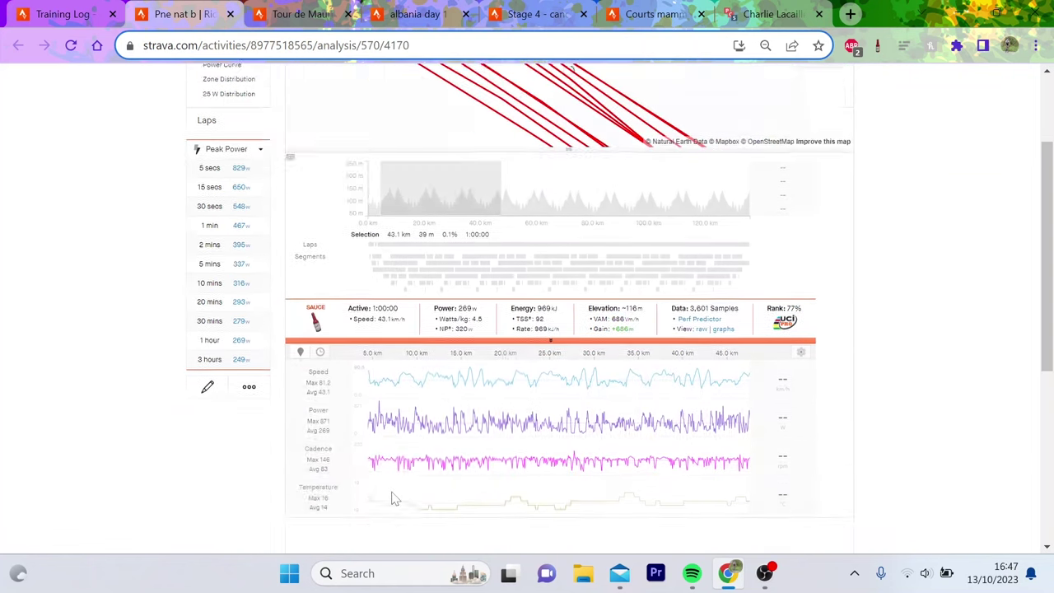
{"action": "scroll", "coordinate": [396, 495], "scroll_direction": "down", "scroll_amount": 1}
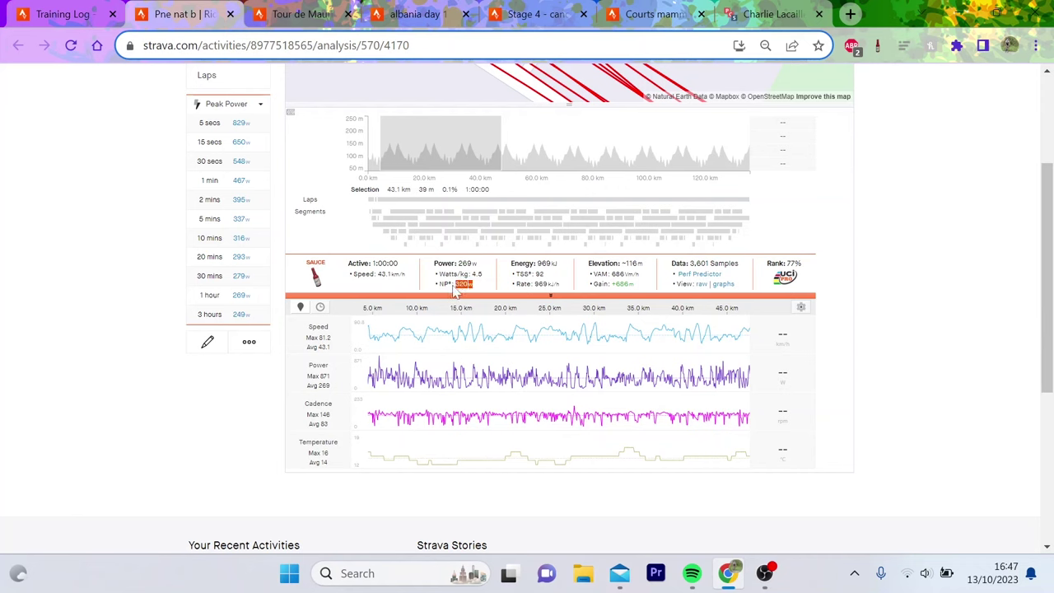
{"action": "scroll", "coordinate": [363, 272], "scroll_direction": "up", "scroll_amount": 1}
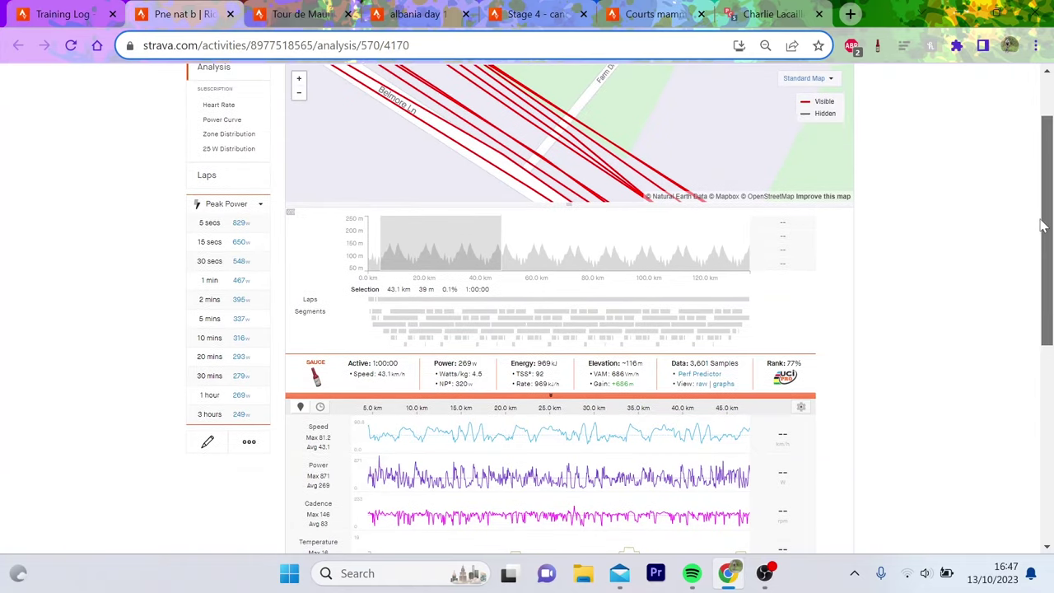
Step: Examine the time spent in each power zone and the race's 25 W power distribution
{"action": "left_click", "coordinate": [251, 134]}
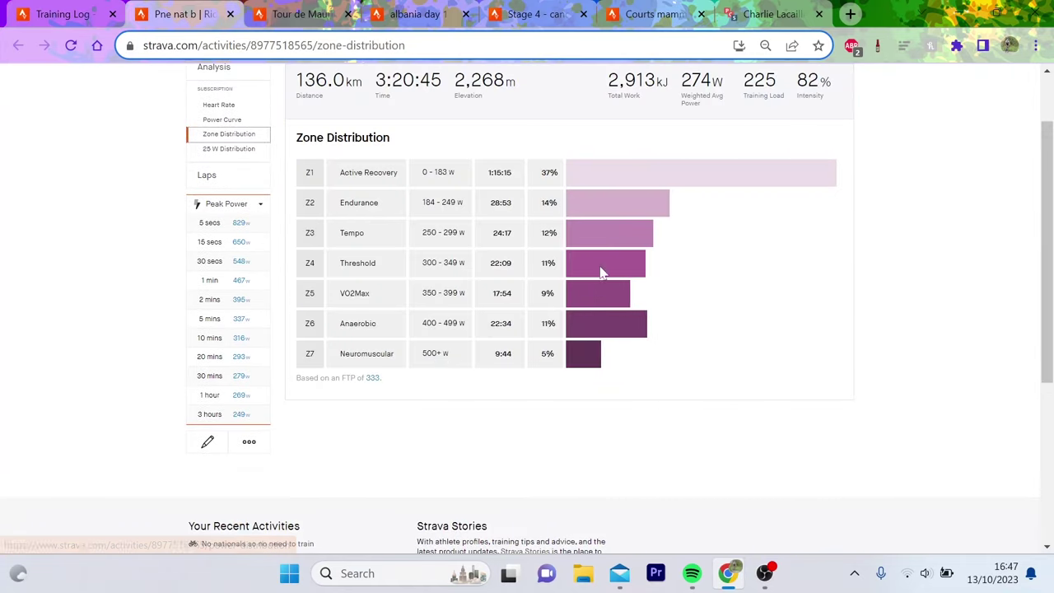
{"action": "left_click_drag", "start_coordinate": [428, 233], "coordinate": [480, 254]}
{"action": "left_click", "coordinate": [482, 255]}
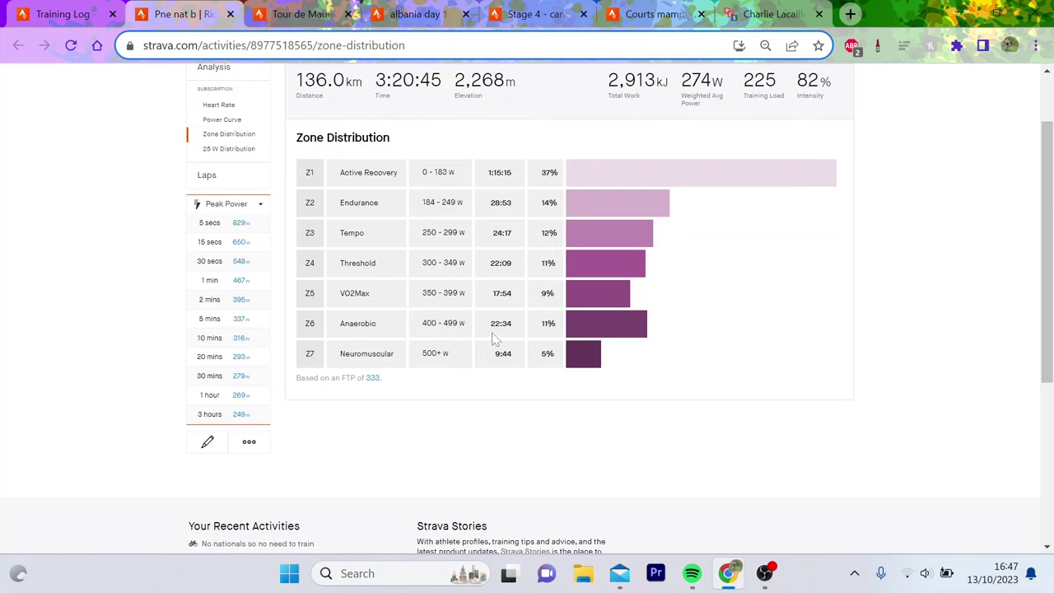
{"action": "left_click_drag", "start_coordinate": [434, 336], "coordinate": [412, 334]}
{"action": "left_click", "coordinate": [531, 341]}
{"action": "left_click", "coordinate": [238, 151]}
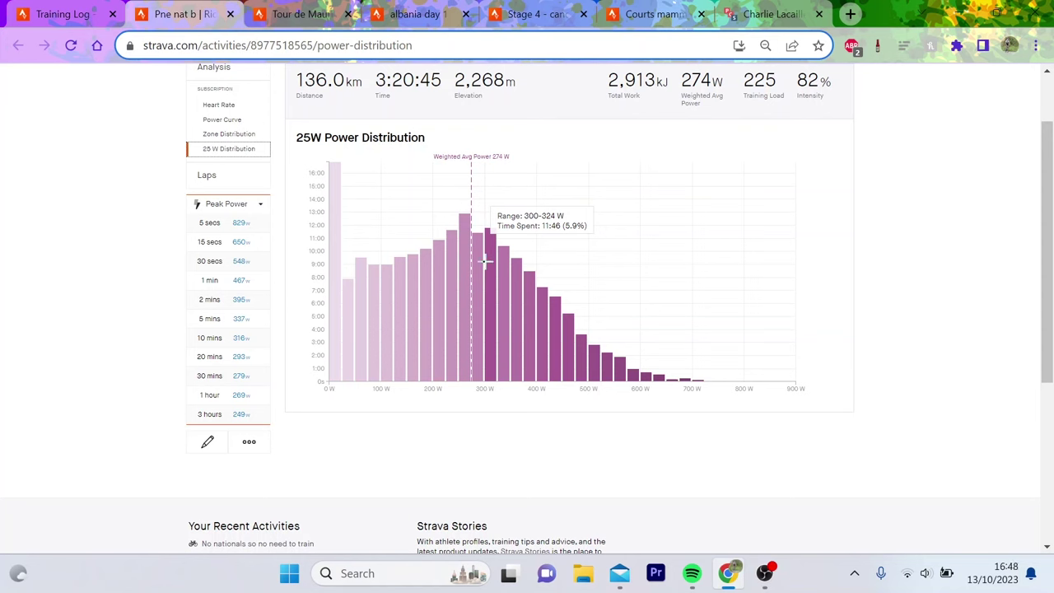
Step: Open the Tour de Maurice activity's analysis and narrow the selection to an opening section of about 11.3 km
{"action": "left_click", "coordinate": [327, 8]}
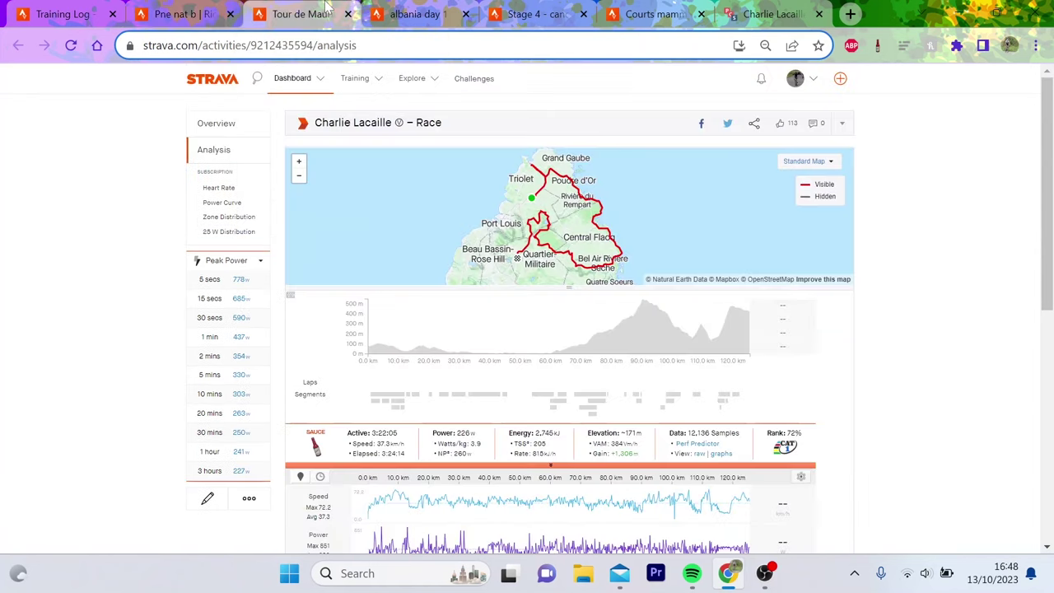
{"action": "left_click_drag", "start_coordinate": [1051, 179], "coordinate": [1047, 247]}
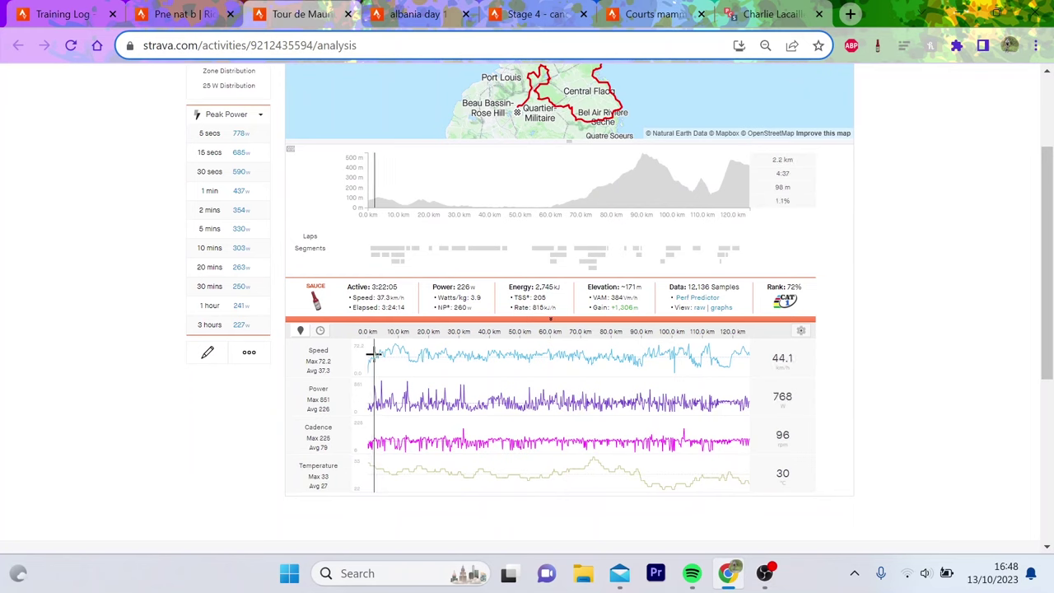
{"action": "left_click_drag", "start_coordinate": [372, 353], "coordinate": [469, 354]}
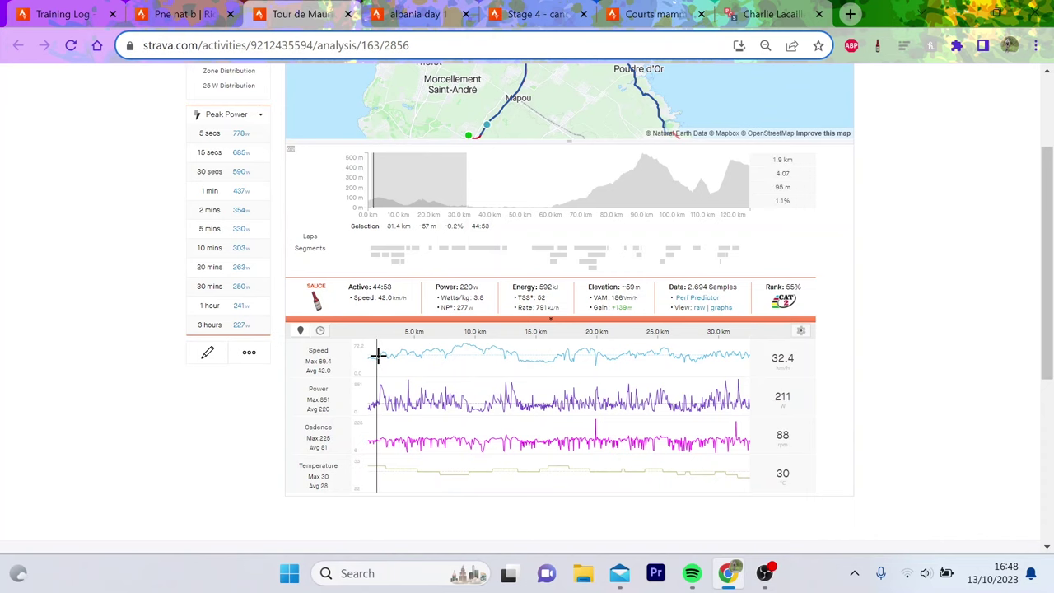
{"action": "left_click_drag", "start_coordinate": [380, 354], "coordinate": [739, 348]}
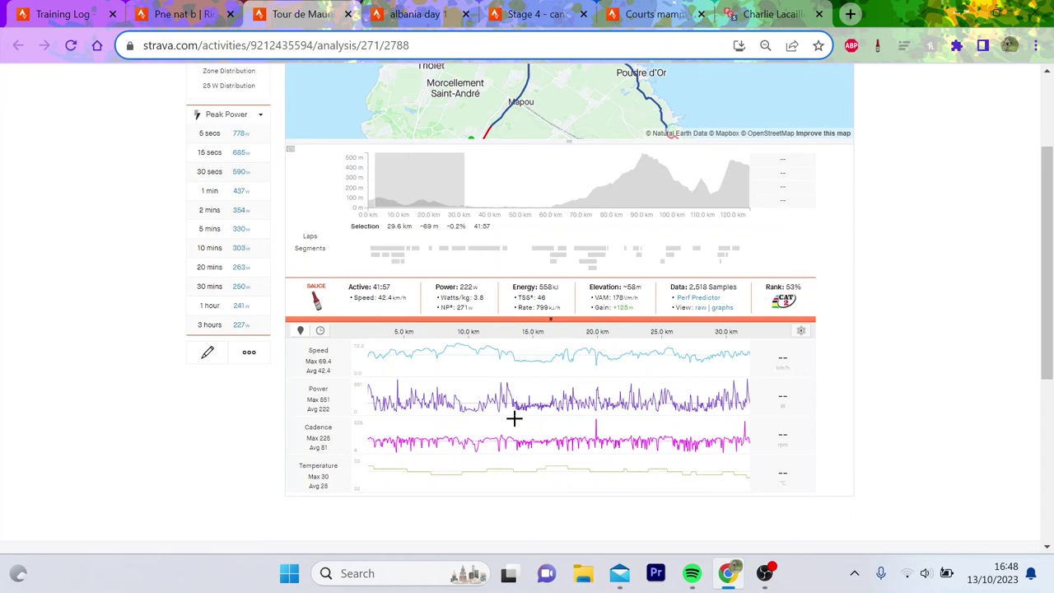
{"action": "left_click_drag", "start_coordinate": [514, 418], "coordinate": [343, 417]}
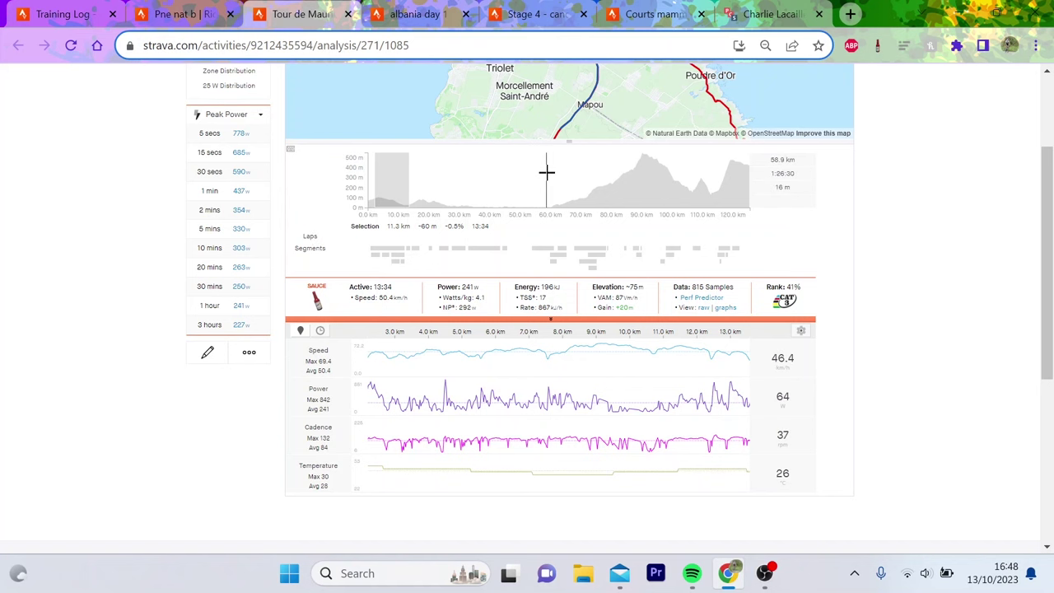
Step: Examine the flat middle section of about 30.6 km, narrow it to its steadier 7.6 km or so, and clear the selection
{"action": "left_click_drag", "start_coordinate": [547, 171], "coordinate": [454, 174]}
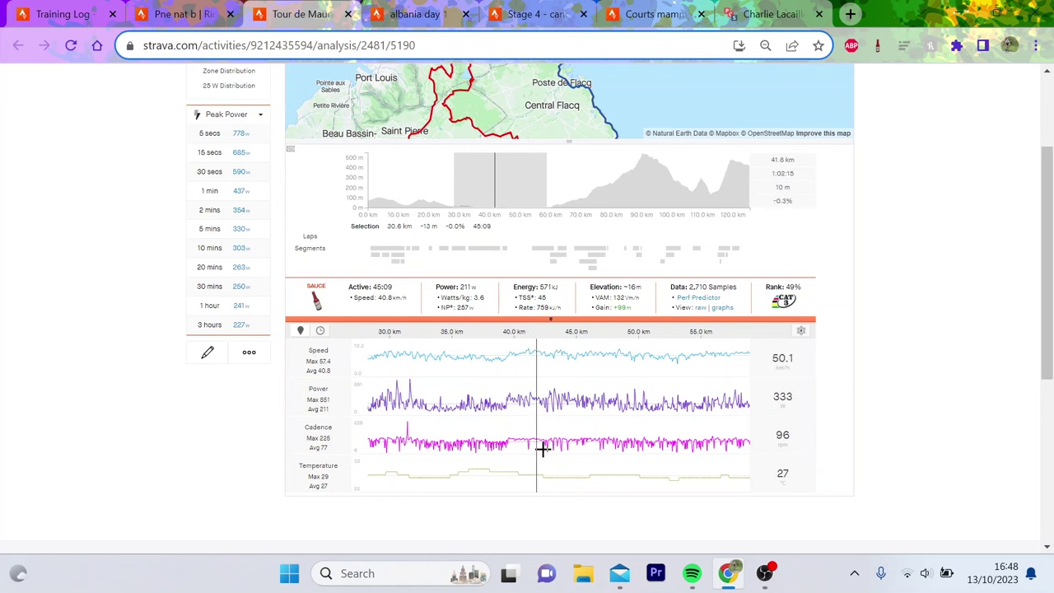
{"action": "left_click_drag", "start_coordinate": [518, 444], "coordinate": [609, 436]}
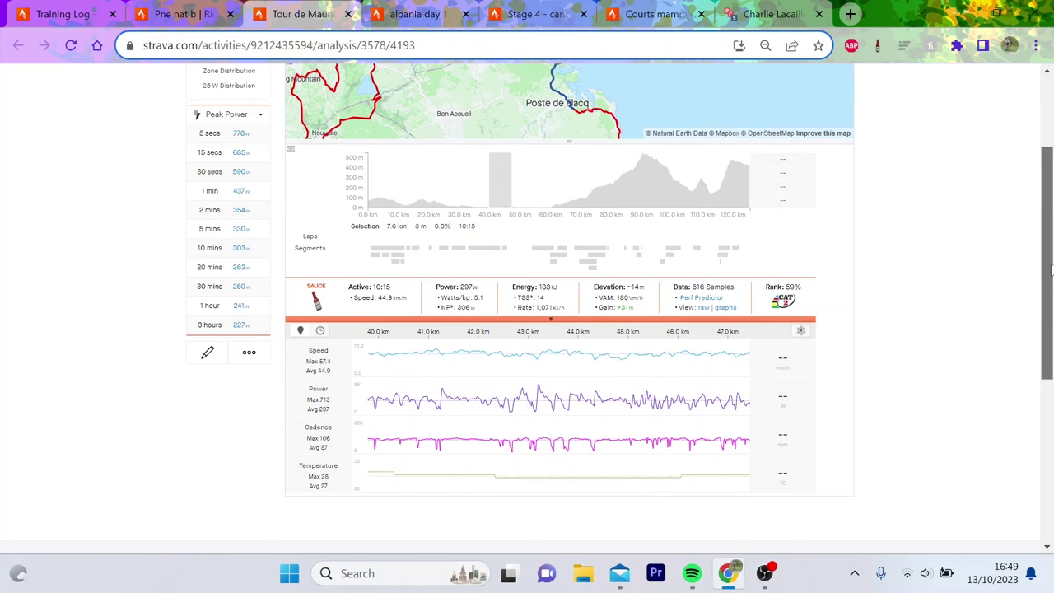
{"action": "scroll", "coordinate": [564, 494], "scroll_direction": "up", "scroll_amount": 2}
{"action": "scroll", "coordinate": [564, 522], "scroll_direction": "down", "scroll_amount": 1}
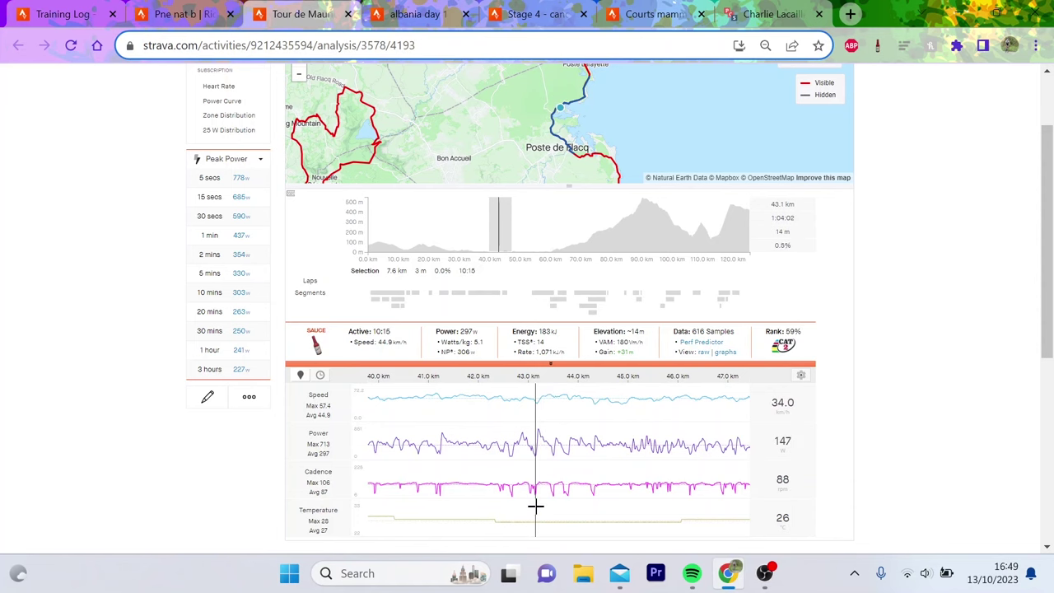
{"action": "left_click", "coordinate": [679, 477]}
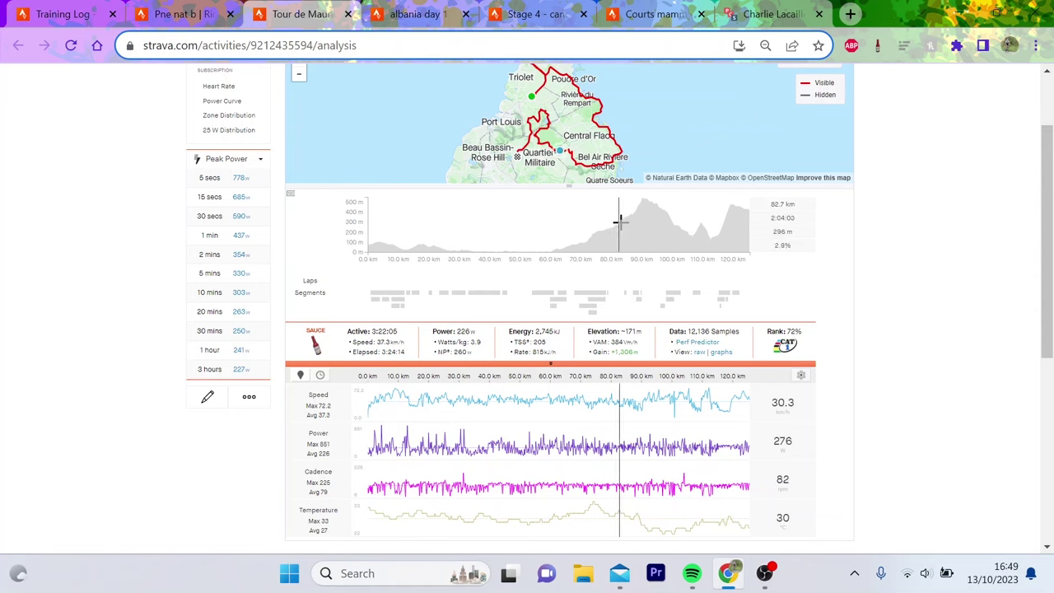
Step: Select the roughly 31.4 km leading up to the highest summit and check the 5-minute and 10-minute peak power efforts
{"action": "left_click_drag", "start_coordinate": [644, 219], "coordinate": [549, 238]}
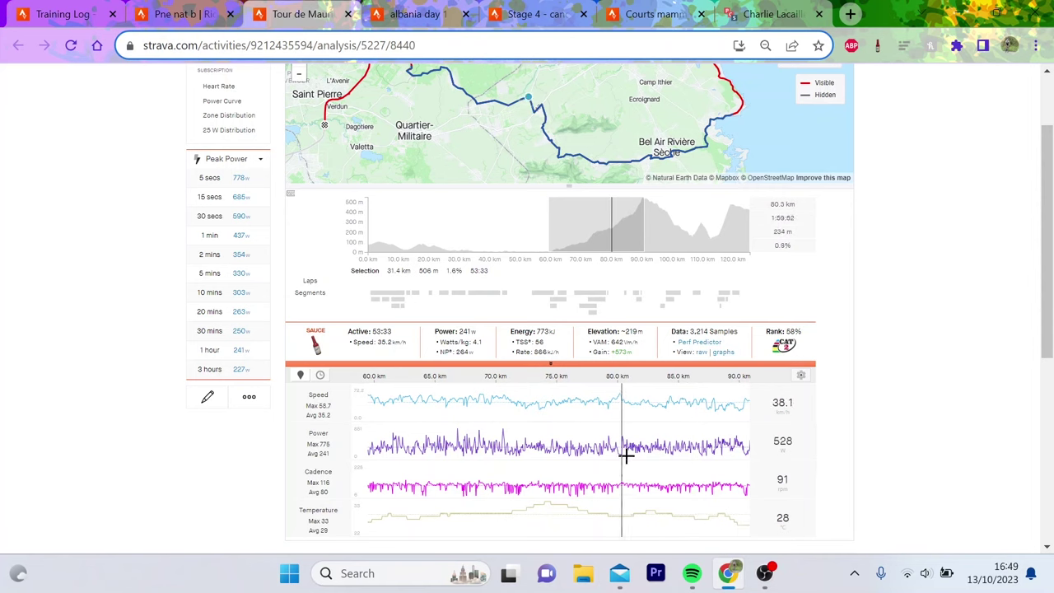
{"action": "left_click", "coordinate": [247, 255]}
{"action": "left_click", "coordinate": [250, 273]}
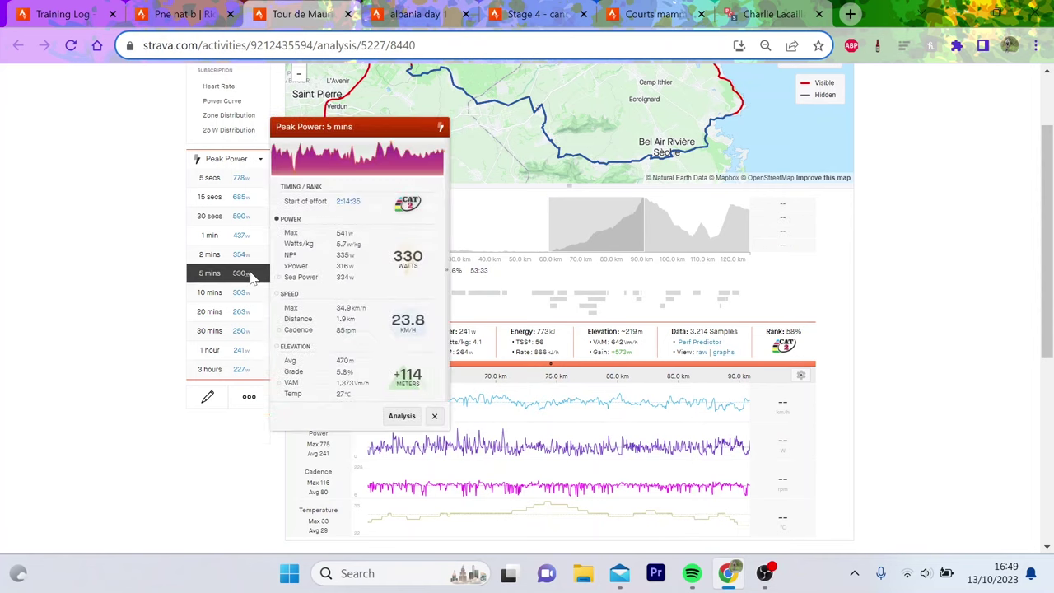
{"action": "left_click", "coordinate": [255, 295]}
Step: Open the albania day 1 analysis and compare its final section of about 93.5 km with lap 2
{"action": "left_click", "coordinate": [409, 9]}
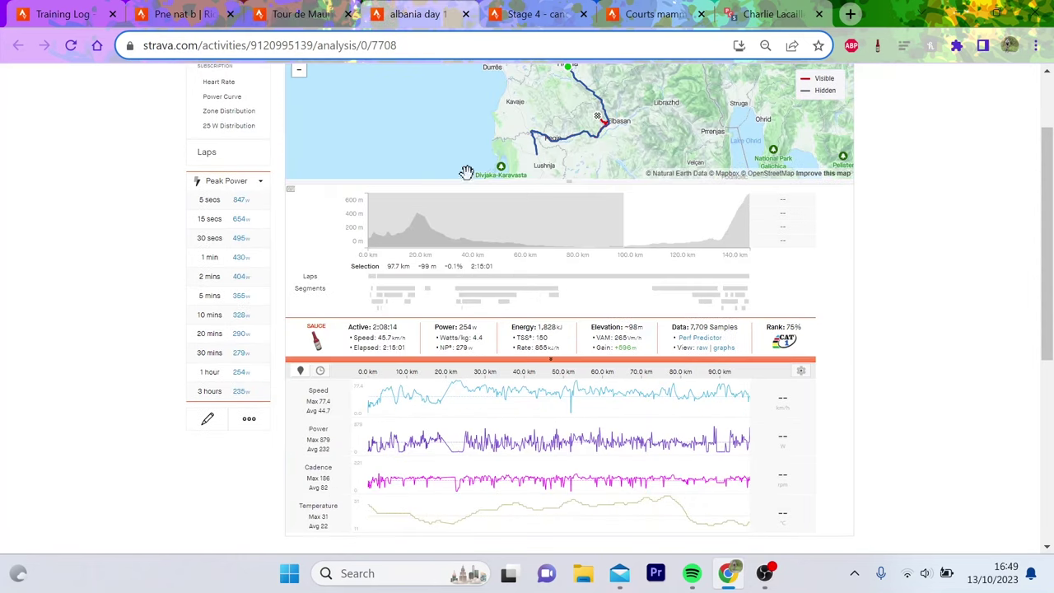
{"action": "left_click", "coordinate": [633, 224]}
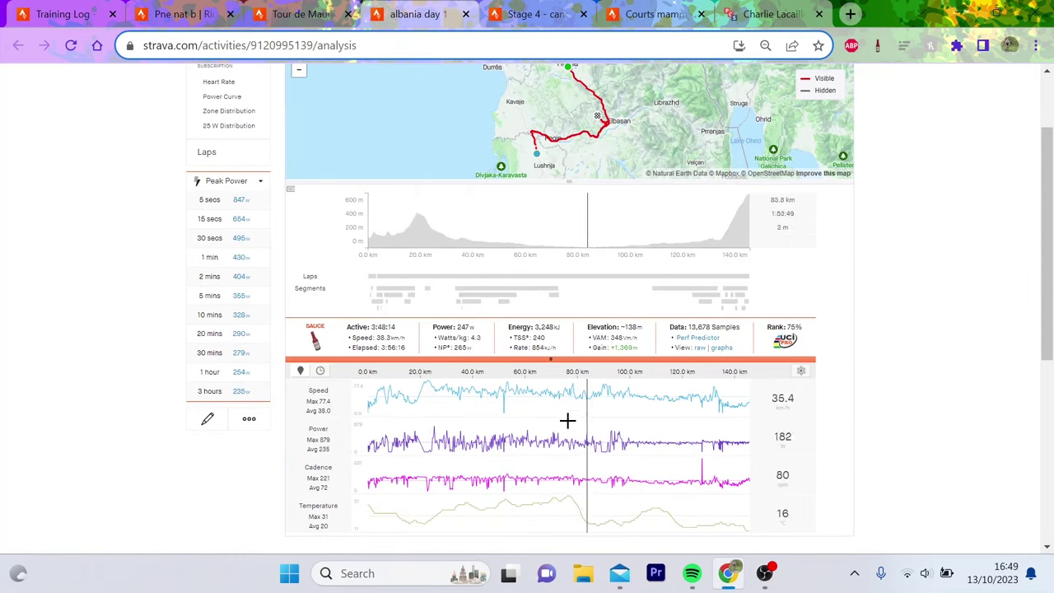
{"action": "left_click_drag", "start_coordinate": [502, 431], "coordinate": [911, 412]}
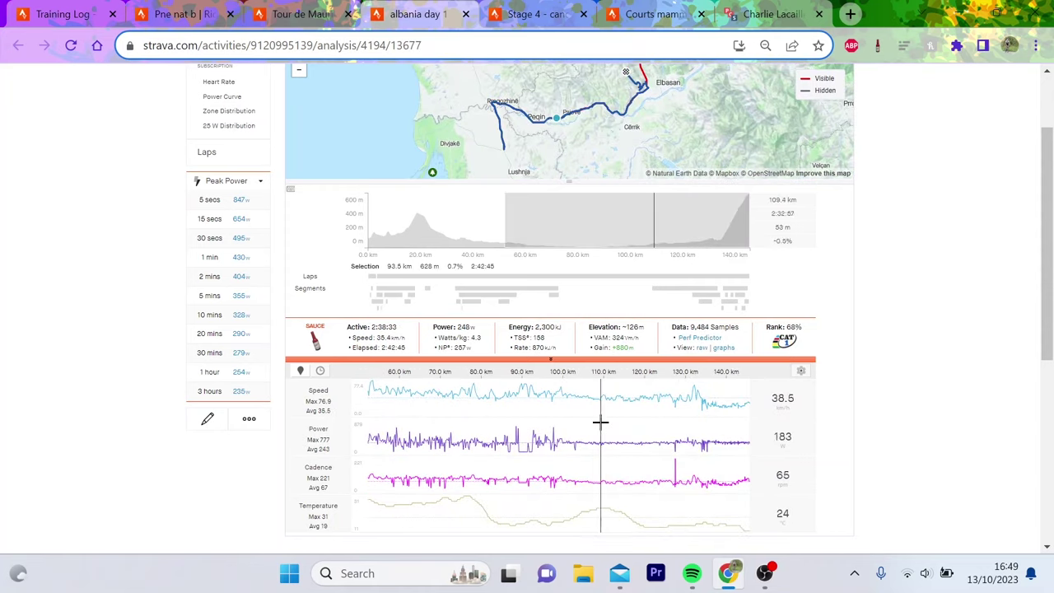
{"action": "left_click", "coordinate": [600, 421]}
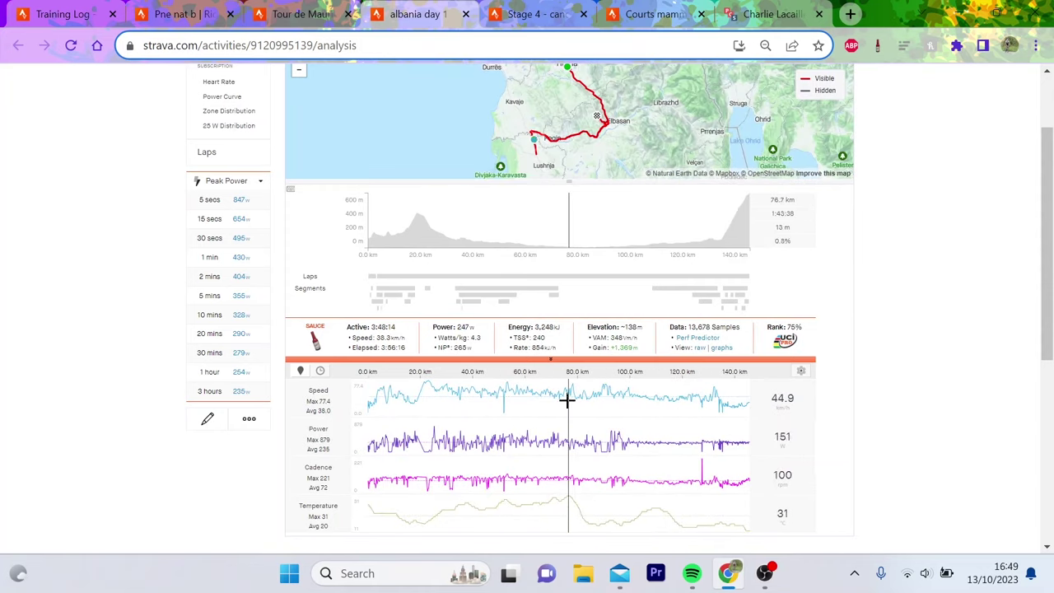
{"action": "left_click", "coordinate": [396, 285]}
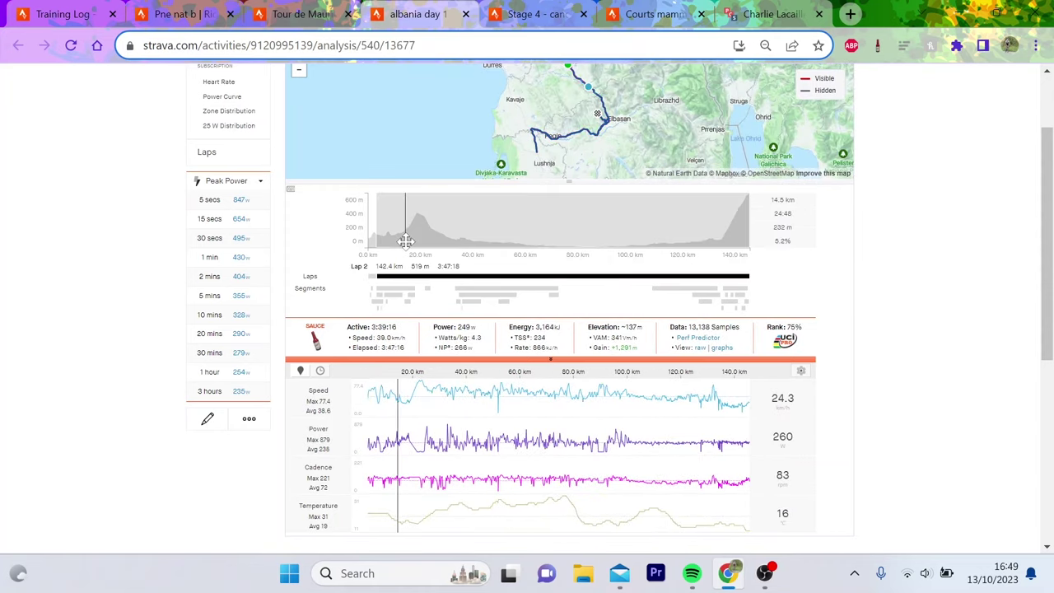
Step: Check the 10-minute peak power effort and examine the last 2.9 km or so of the first climb, narrowed to its final 0.8 km
{"action": "left_click", "coordinate": [251, 314]}
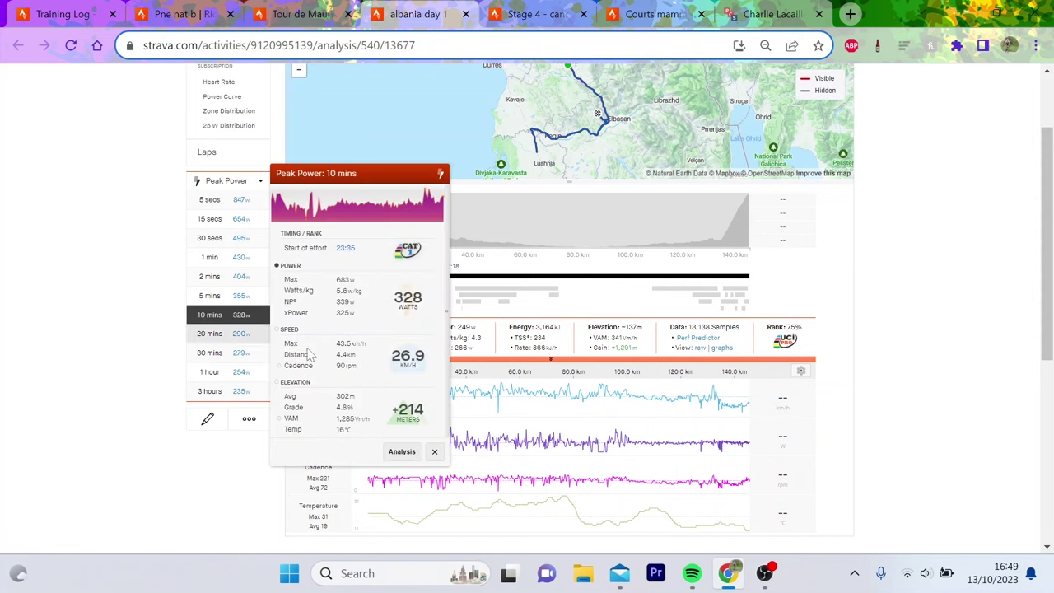
{"action": "left_click", "coordinate": [510, 451]}
{"action": "left_click_drag", "start_coordinate": [418, 242], "coordinate": [409, 239]}
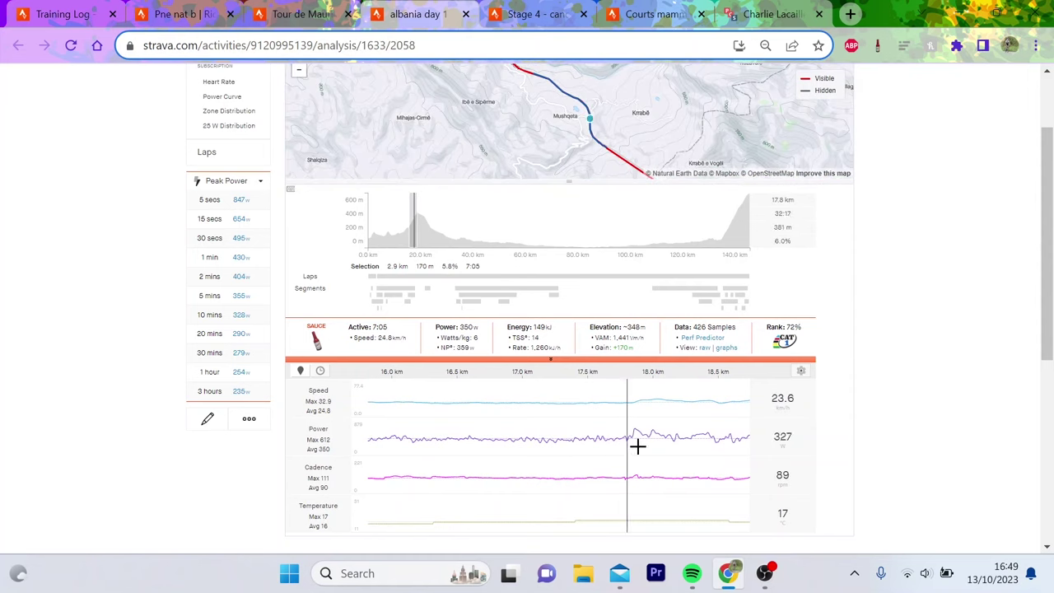
{"action": "left_click_drag", "start_coordinate": [636, 449], "coordinate": [841, 445]}
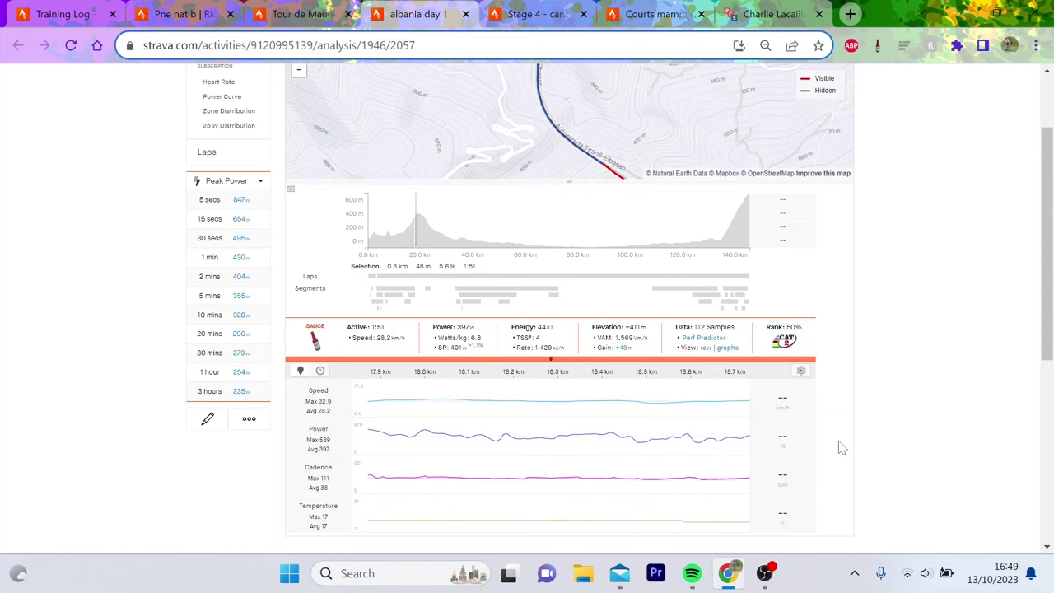
Step: Examine the Electroconvulsive Therapy segment and the section after the first summit, narrowing the latter selection to about 18.1 km
{"action": "left_click", "coordinate": [395, 289]}
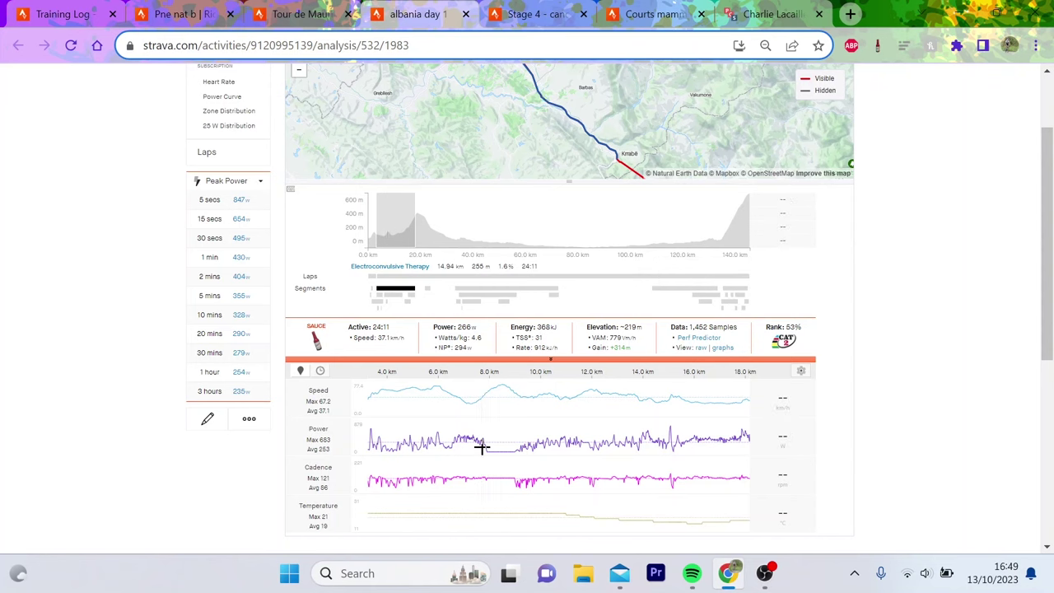
{"action": "left_click", "coordinate": [437, 248]}
{"action": "left_click_drag", "start_coordinate": [430, 235], "coordinate": [481, 222]}
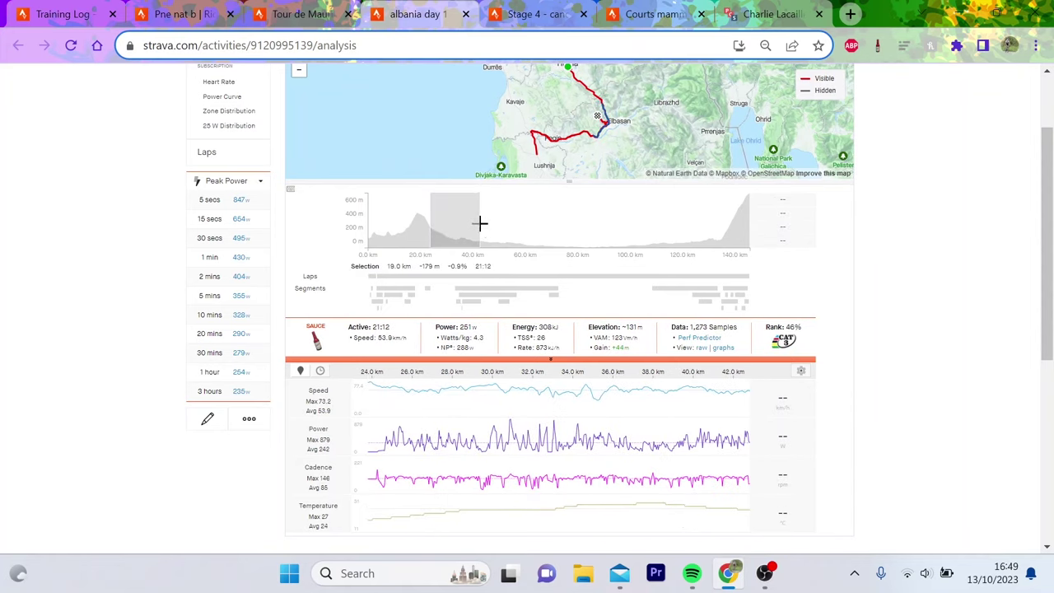
{"action": "left_click_drag", "start_coordinate": [379, 400], "coordinate": [965, 395]}
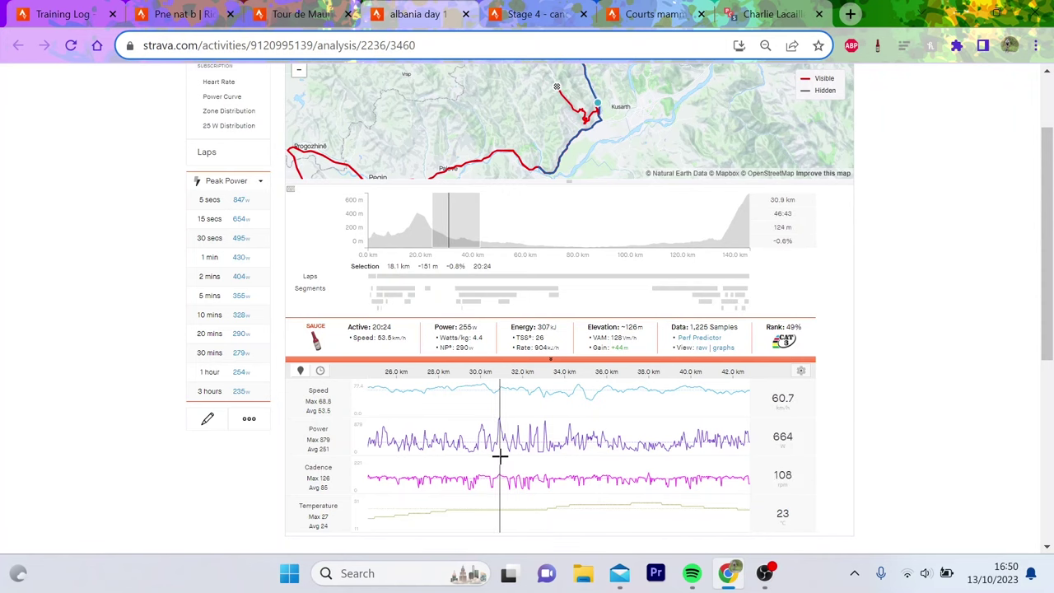
Step: Open the Stage 4 activity's analysis and examine an early flat section of about 22.2 km
{"action": "left_click", "coordinate": [511, 10]}
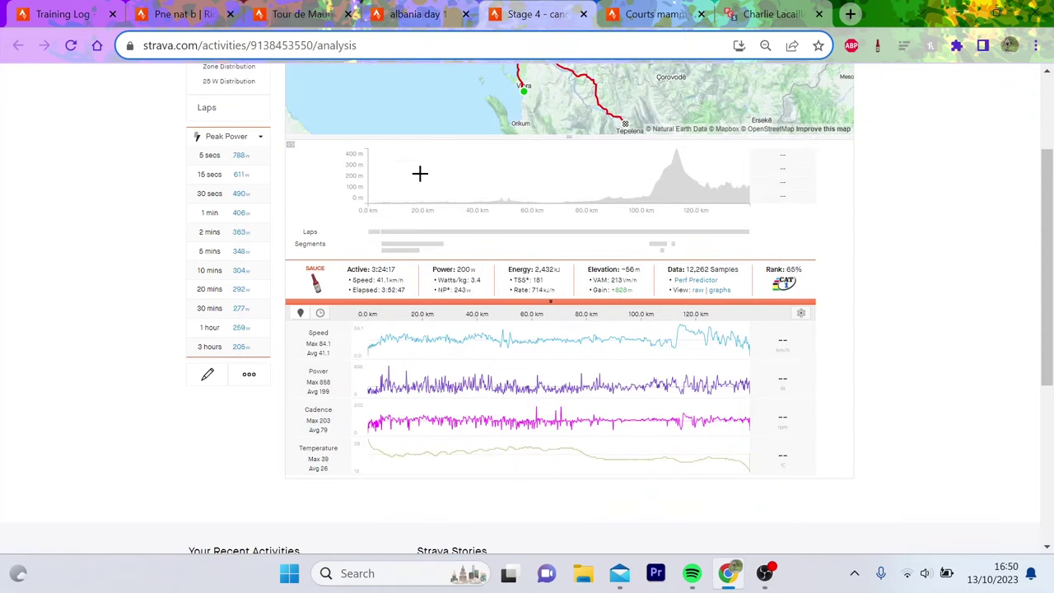
{"action": "left_click_drag", "start_coordinate": [403, 159], "coordinate": [464, 160]}
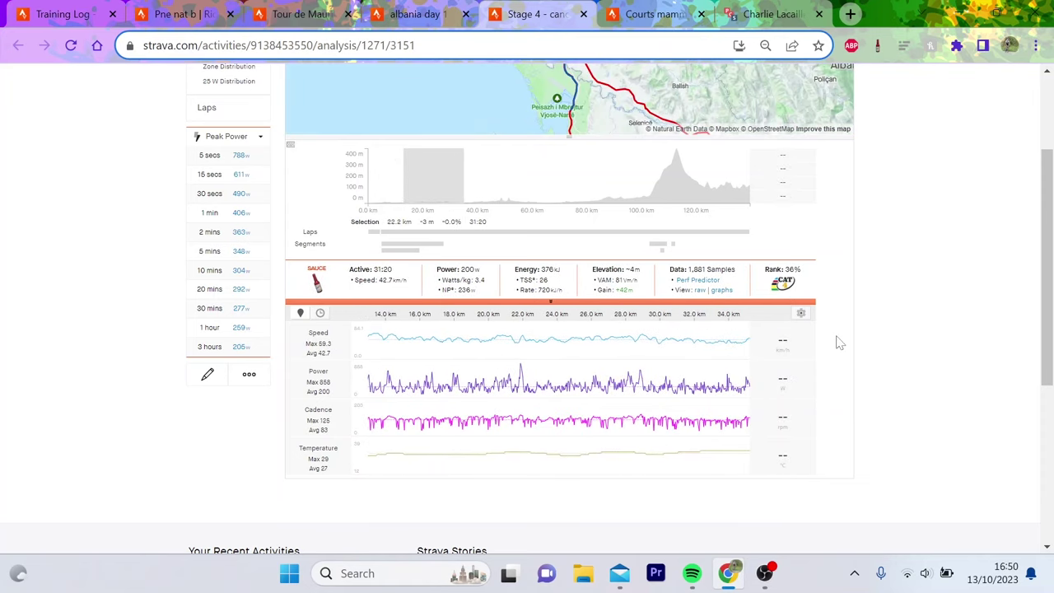
{"action": "scroll", "coordinate": [1039, 247], "scroll_direction": "up", "scroll_amount": 1}
{"action": "scroll", "coordinate": [1033, 274], "scroll_direction": "down", "scroll_amount": 1}
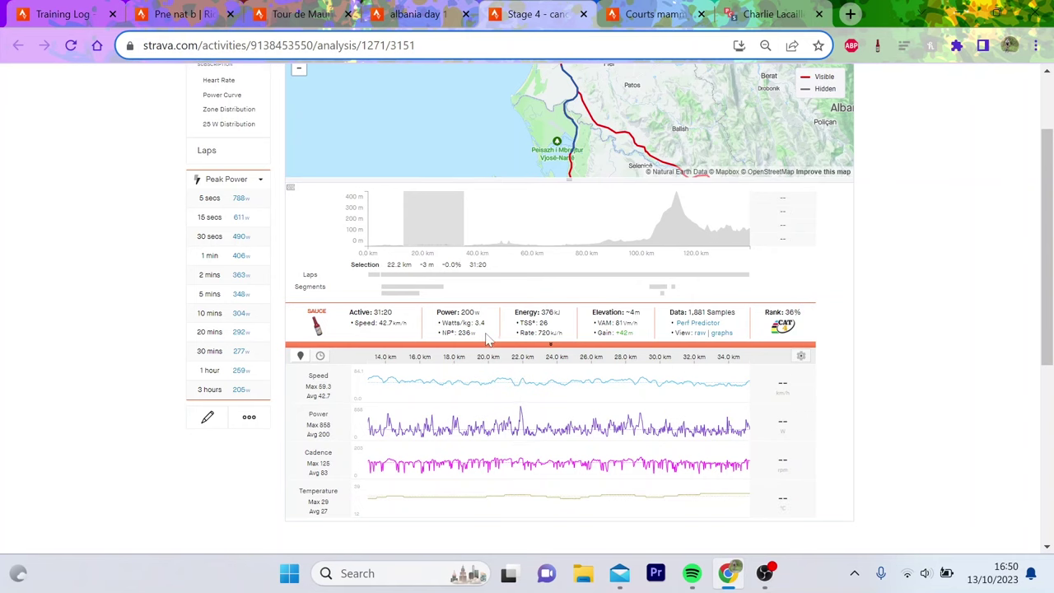
Step: Open the Courts mammoth classic race, look over its overview, and return to its analysis
{"action": "left_click", "coordinate": [671, 10]}
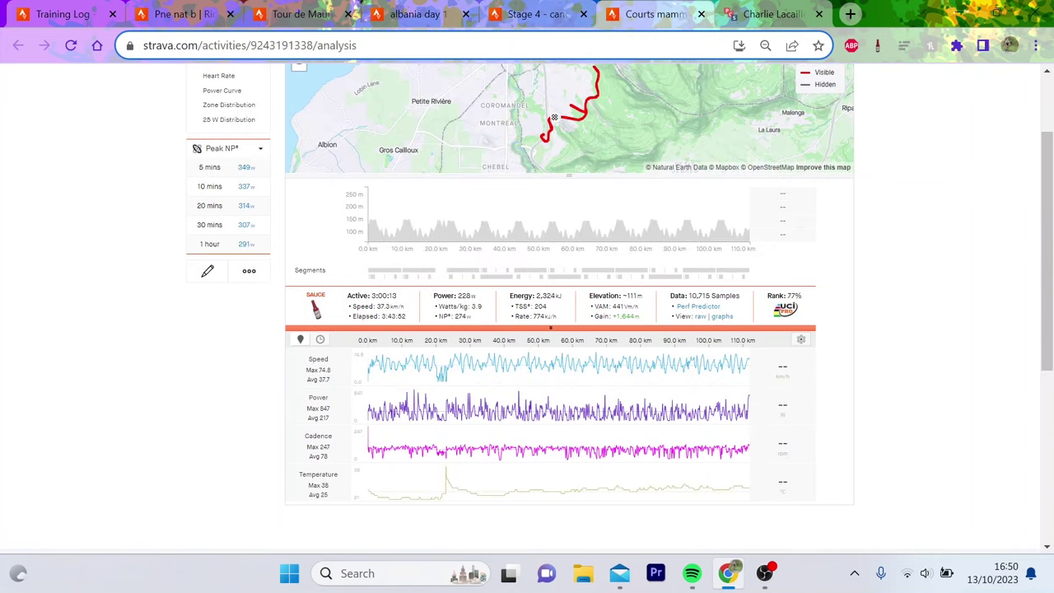
{"action": "scroll", "coordinate": [1048, 187], "scroll_direction": "up", "scroll_amount": 2}
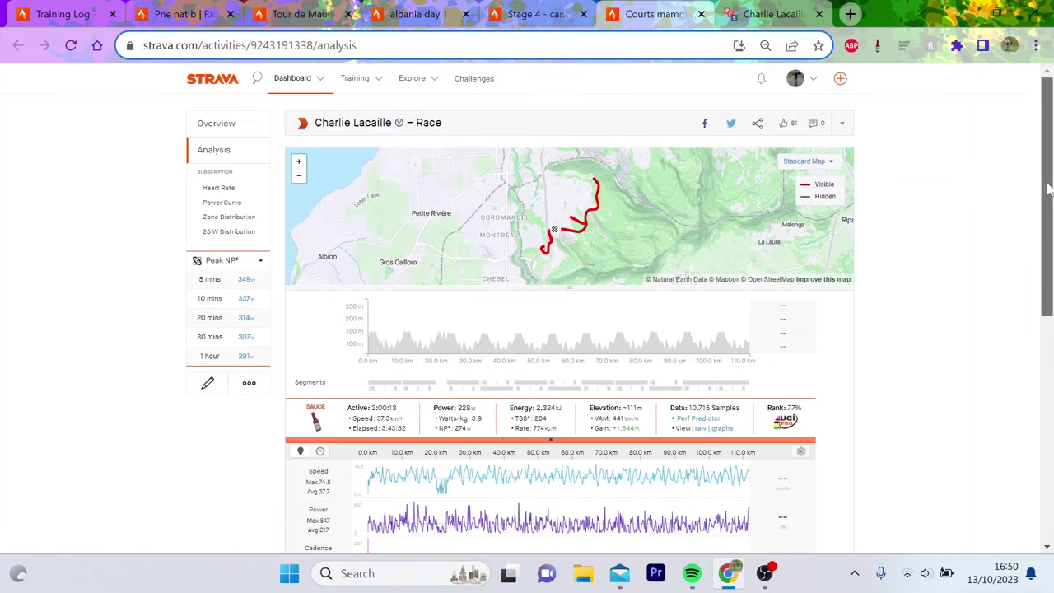
{"action": "left_click", "coordinate": [238, 122]}
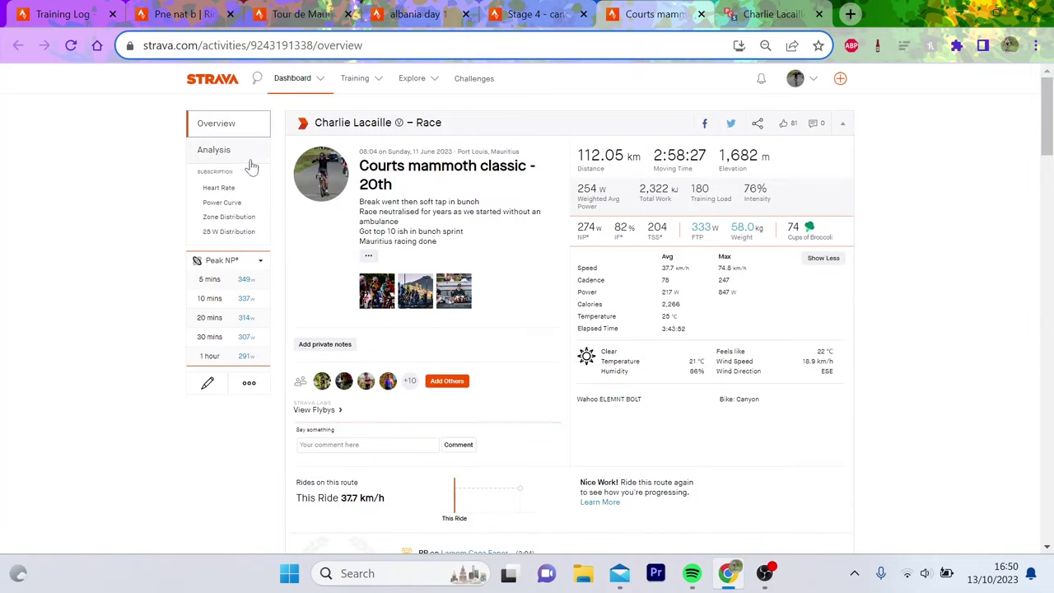
{"action": "left_click", "coordinate": [246, 156]}
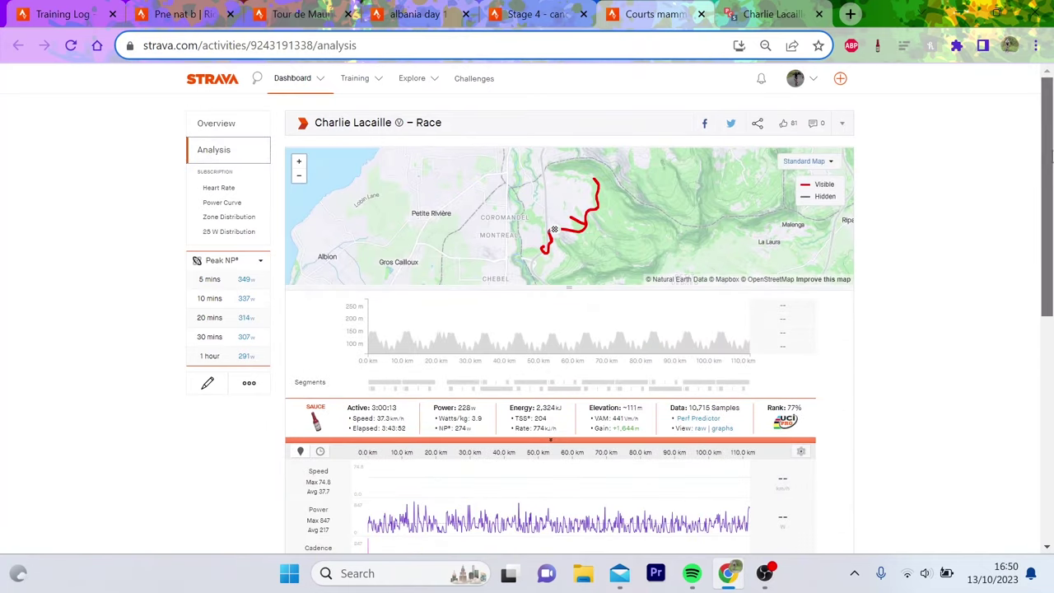
Step: Reload the race's analysis page and bring its elevation profile and power charts into view
{"action": "scroll", "coordinate": [1050, 154], "scroll_direction": "down", "scroll_amount": 1}
{"action": "key", "text": "ctrl+l"}
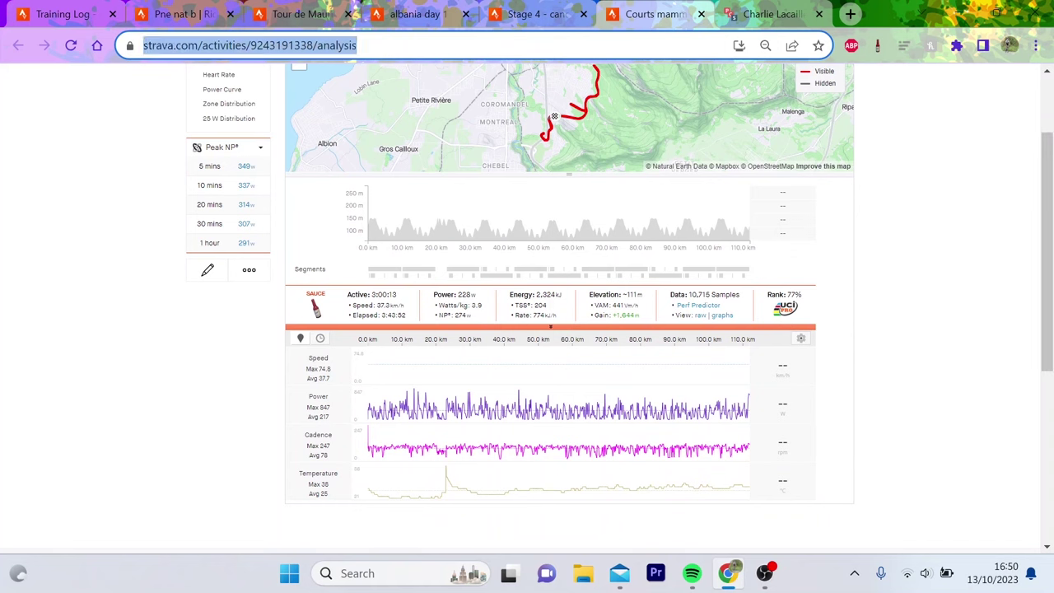
{"action": "key", "text": "Return"}
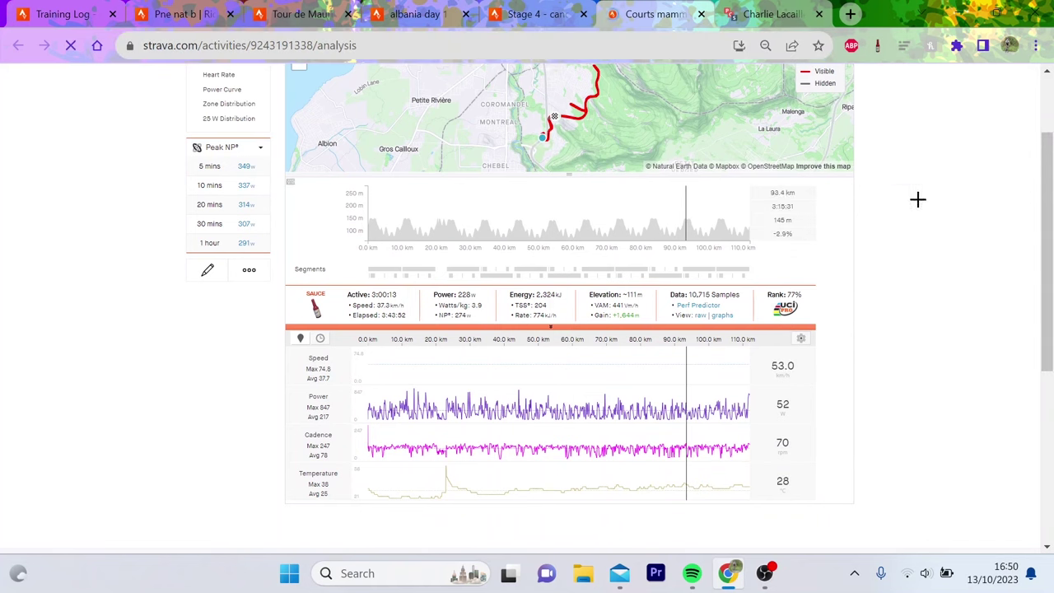
{"action": "left_click_drag", "start_coordinate": [1051, 277], "coordinate": [1050, 224]}
{"action": "scroll", "coordinate": [1050, 224], "scroll_direction": "down", "scroll_amount": 2}
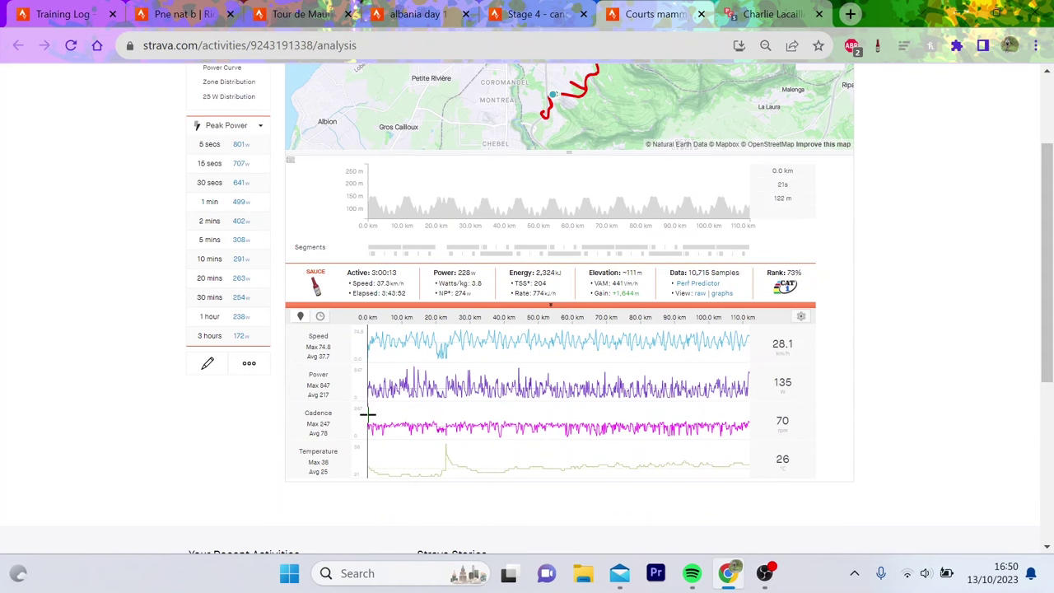
Step: Examine the race's opening section of about 20.2 km and analyse the 2-minute peak power effort
{"action": "left_click_drag", "start_coordinate": [368, 416], "coordinate": [436, 416]}
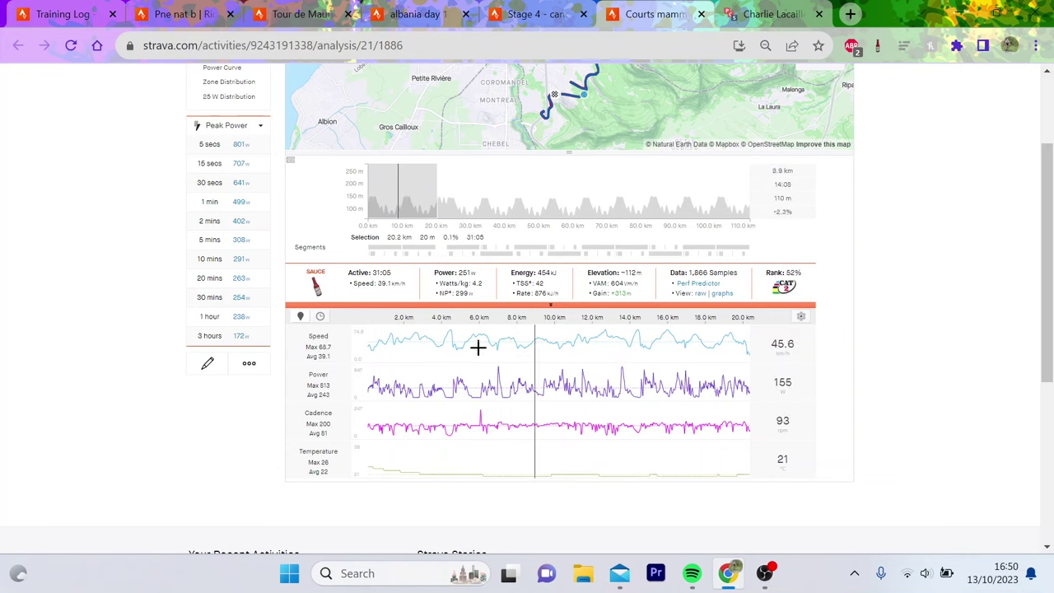
{"action": "left_click", "coordinate": [254, 226]}
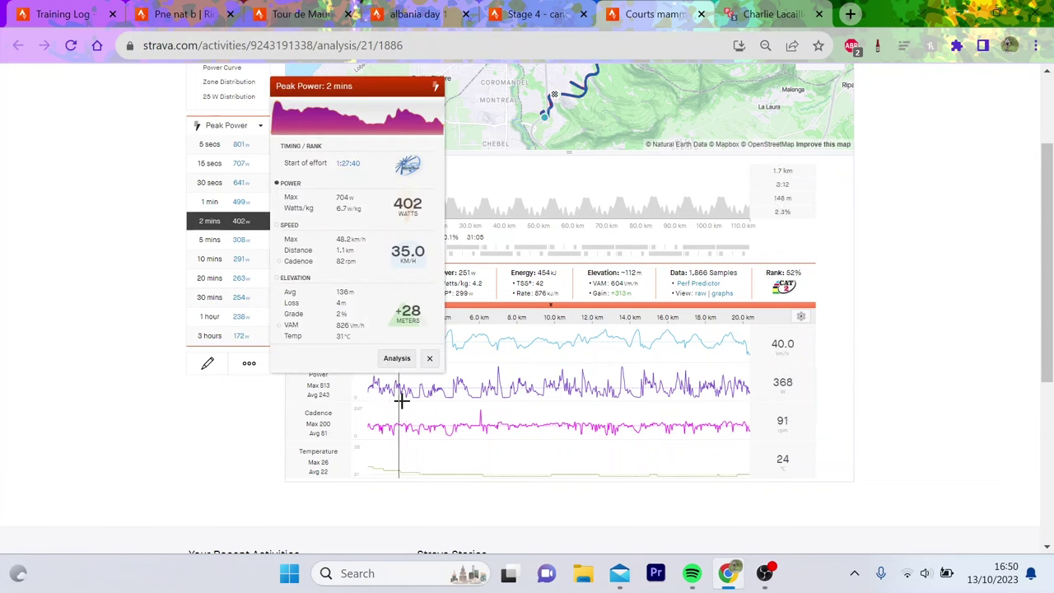
{"action": "left_click", "coordinate": [402, 360]}
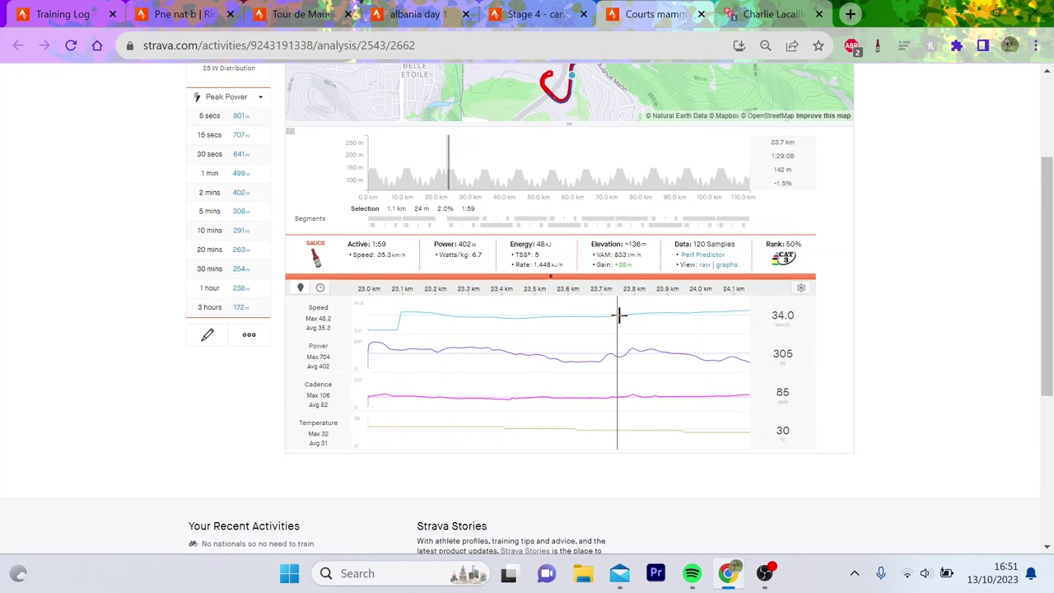
{"action": "left_click_drag", "start_coordinate": [1044, 251], "coordinate": [1042, 223]}
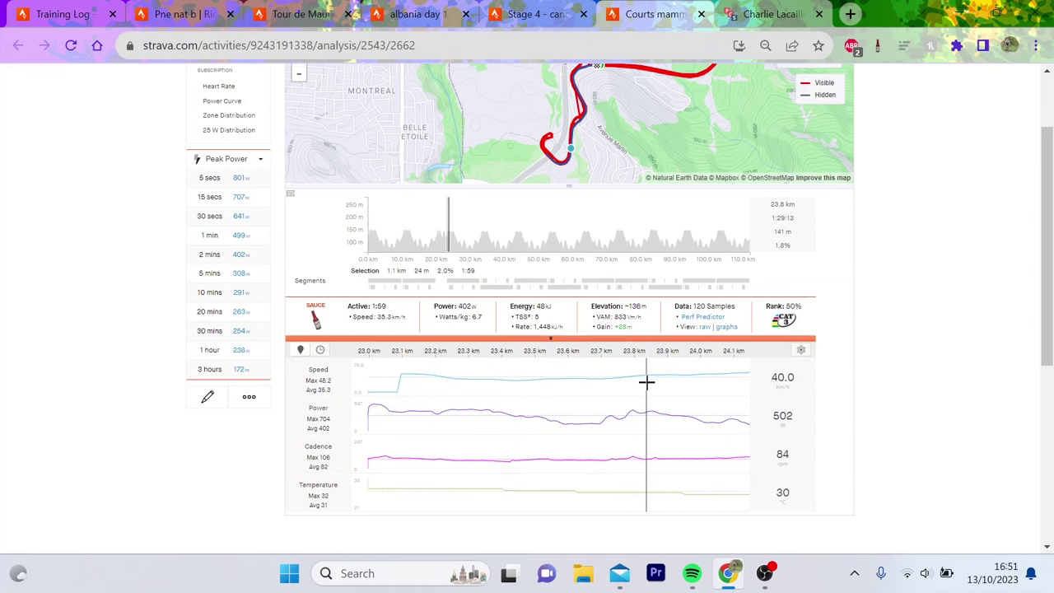
Step: Compare the race's final 42.7 km or so with a middle section of about 34.9 km
{"action": "left_click", "coordinate": [635, 233]}
{"action": "left_click_drag", "start_coordinate": [606, 213], "coordinate": [788, 207]}
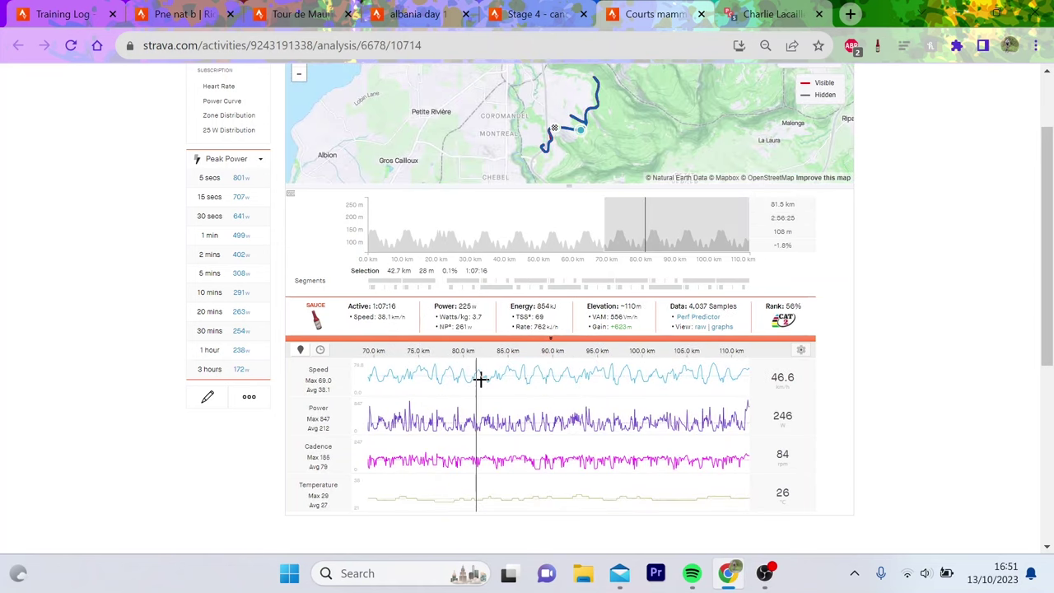
{"action": "left_click_drag", "start_coordinate": [494, 207], "coordinate": [613, 208]}
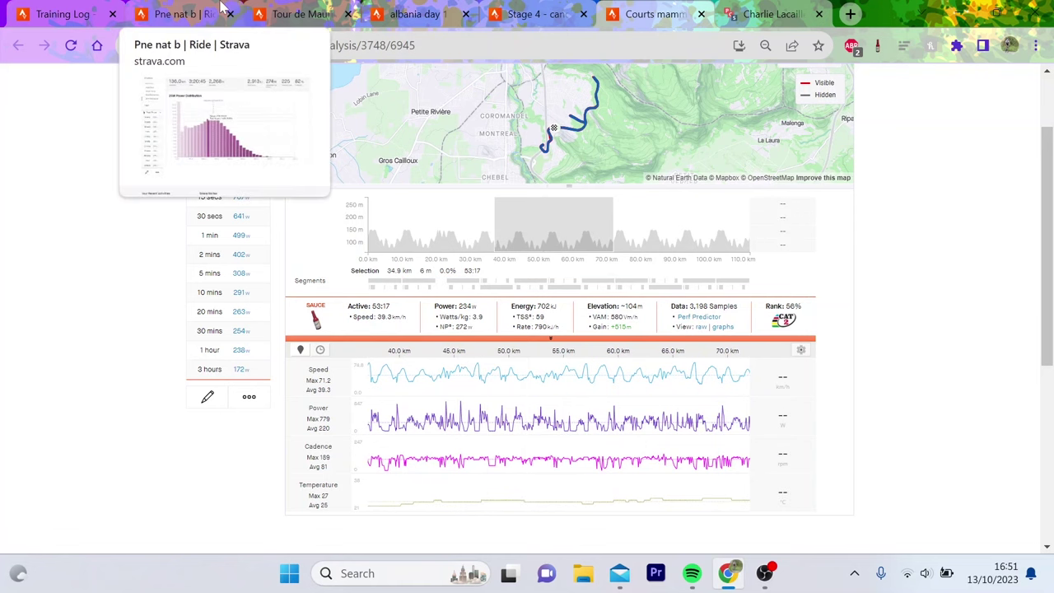
Step: Return to the Tour de Maurice activity and examine the time spent in each power zone
{"action": "left_click", "coordinate": [435, 8]}
{"action": "left_click", "coordinate": [321, 8]}
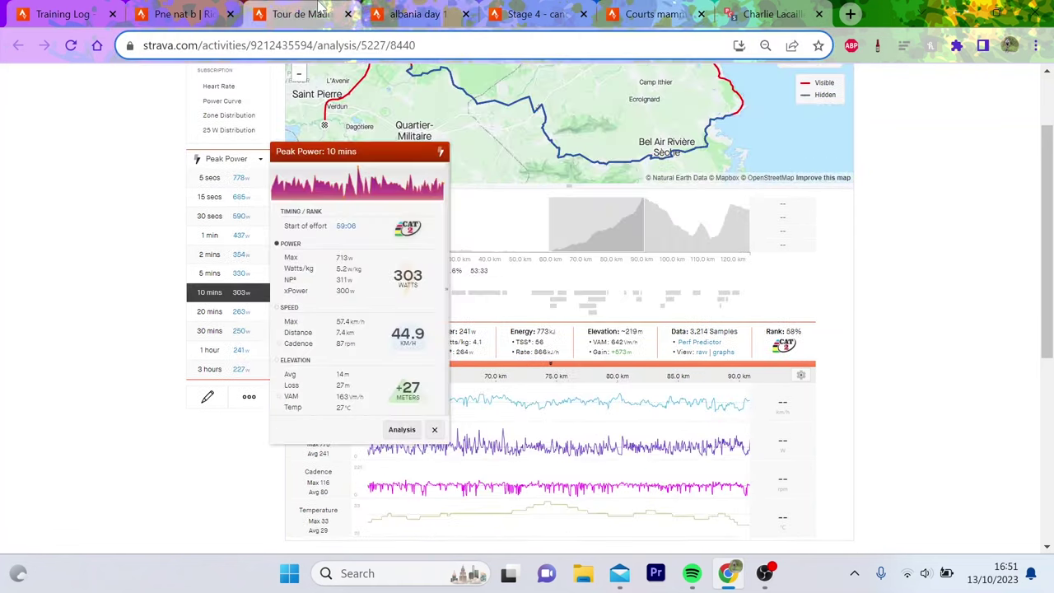
{"action": "left_click", "coordinate": [235, 116]}
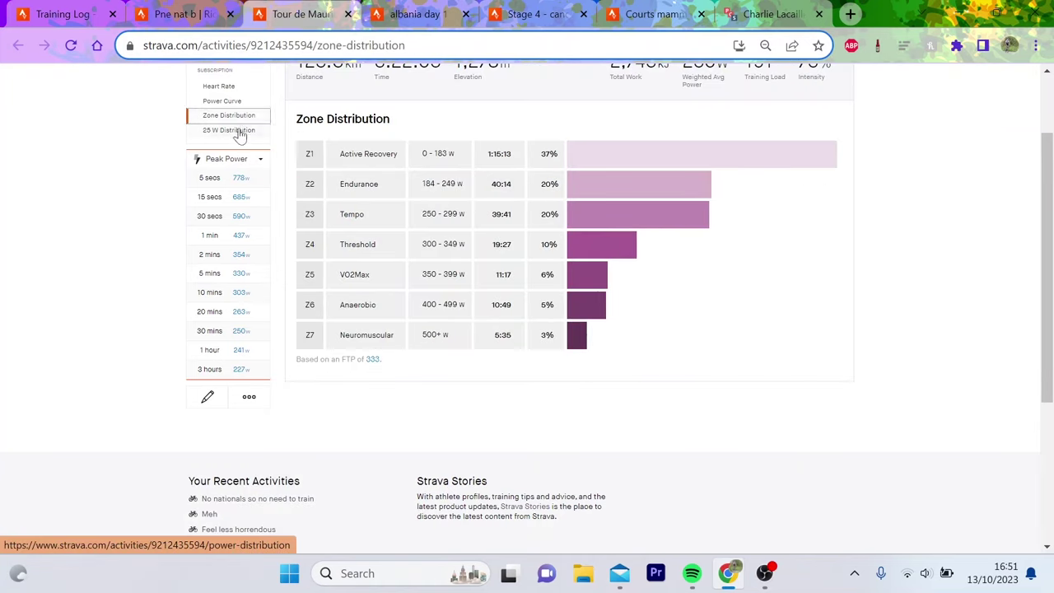
Step: Compare the Tour de Maurice's 25 W power distribution with that of the Pne nat b race
{"action": "left_click", "coordinate": [238, 132]}
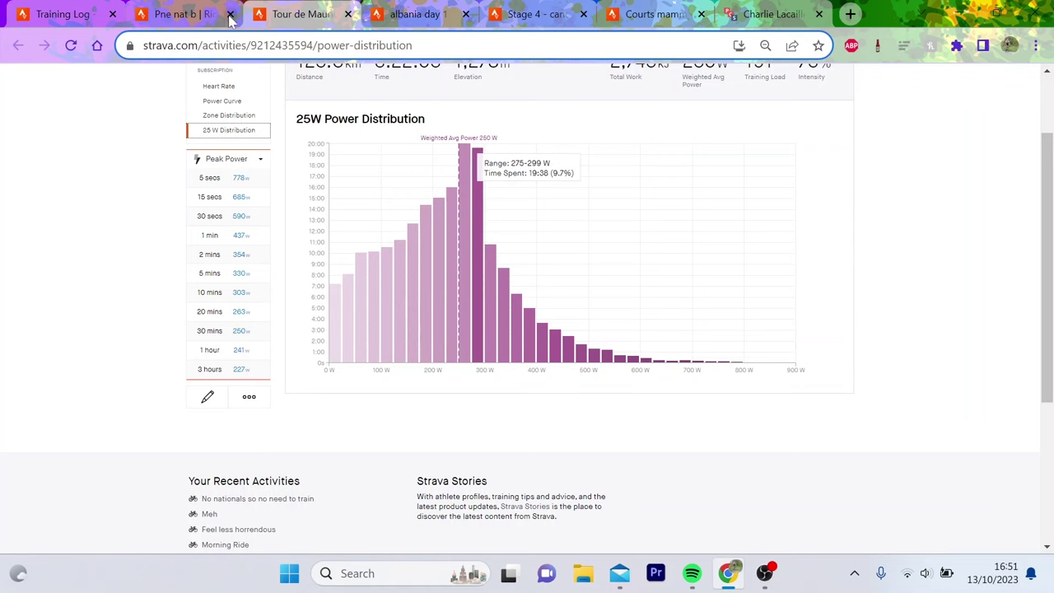
{"action": "left_click", "coordinate": [189, 8]}
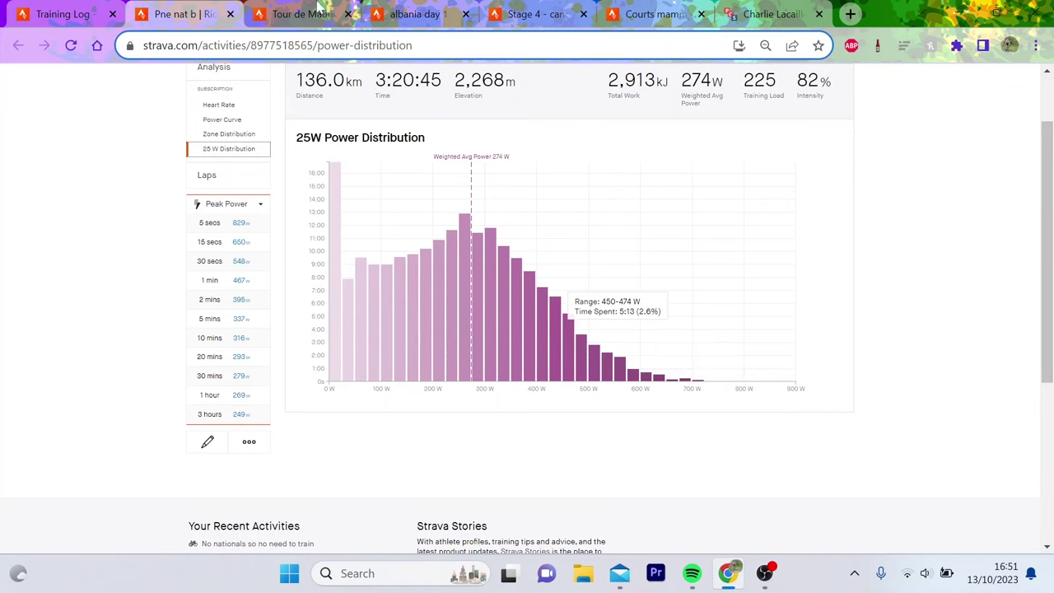
{"action": "key", "text": "ctrl+Tab"}
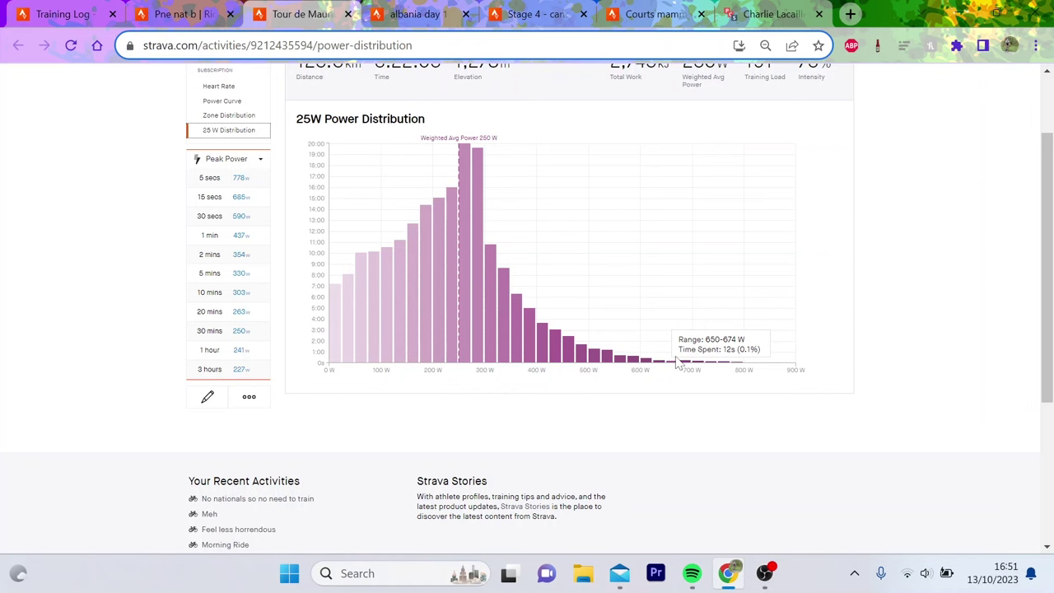
Step: Examine the 25 W power distributions of the albania day 1 and Stage 4 activities
{"action": "left_click", "coordinate": [393, 11]}
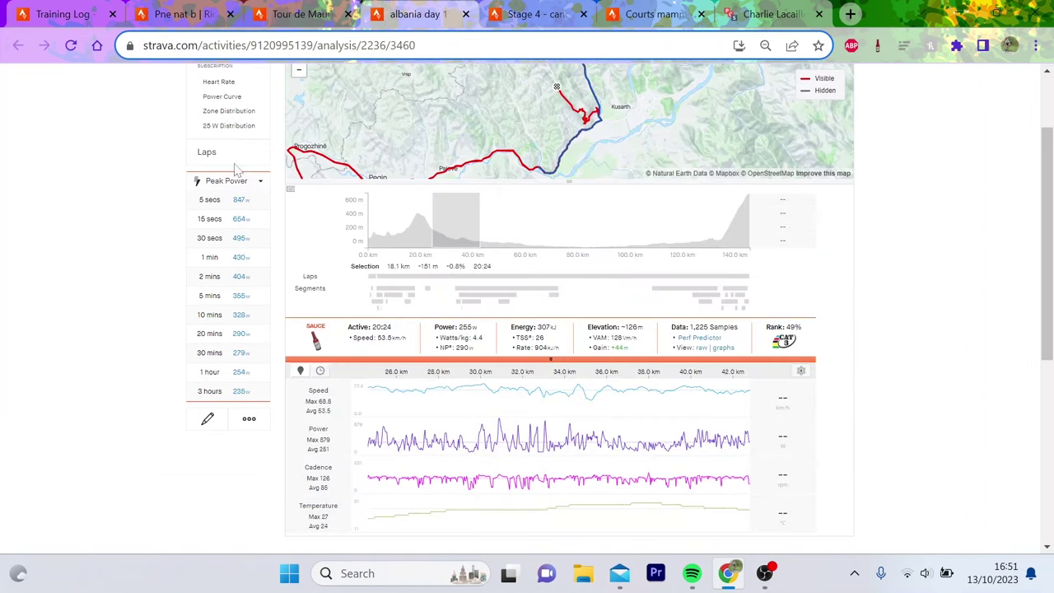
{"action": "left_click", "coordinate": [234, 113]}
{"action": "left_click", "coordinate": [236, 126]}
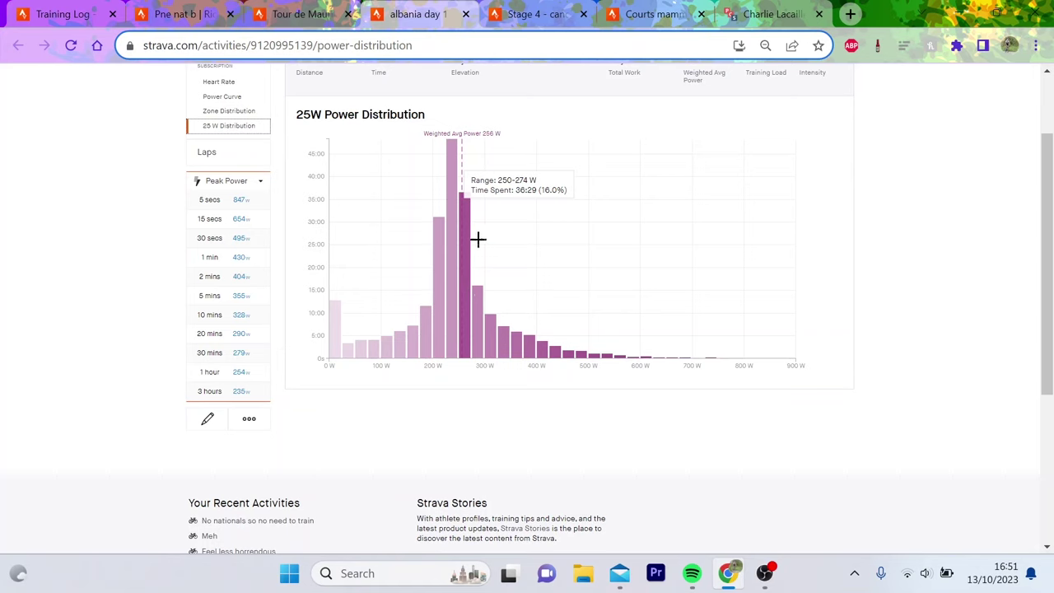
{"action": "left_click", "coordinate": [517, 8]}
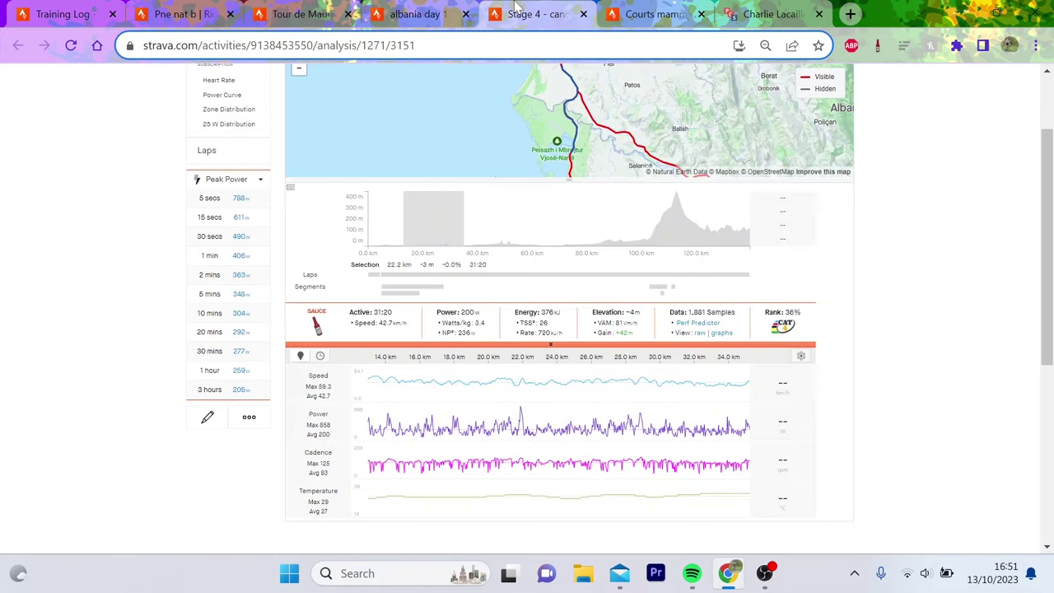
{"action": "left_click", "coordinate": [231, 125]}
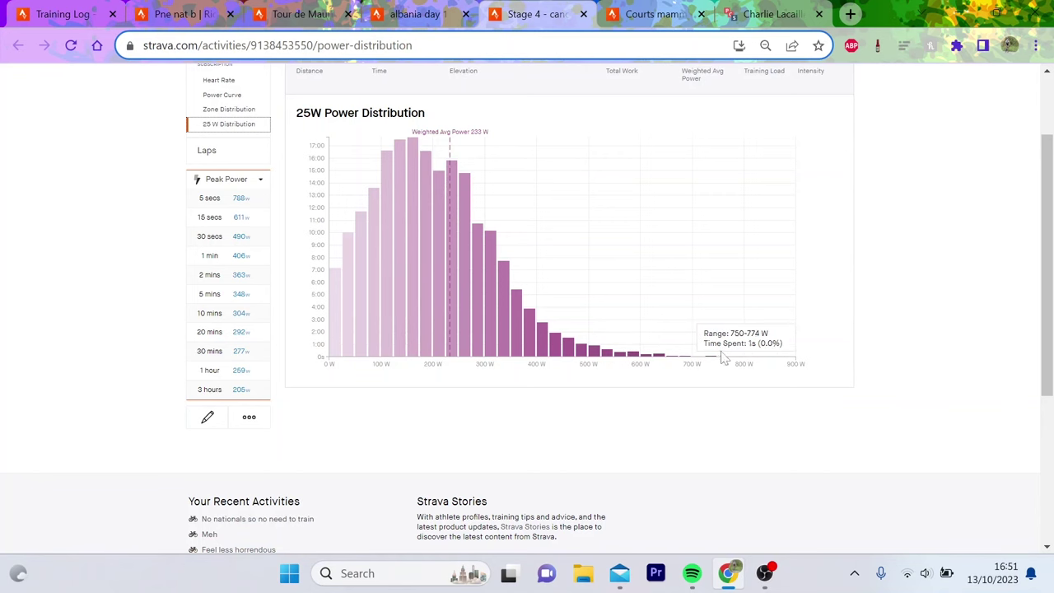
Step: Examine the Courts mamm activity's time in power zones and its 25 W power distribution
{"action": "left_click", "coordinate": [655, 13]}
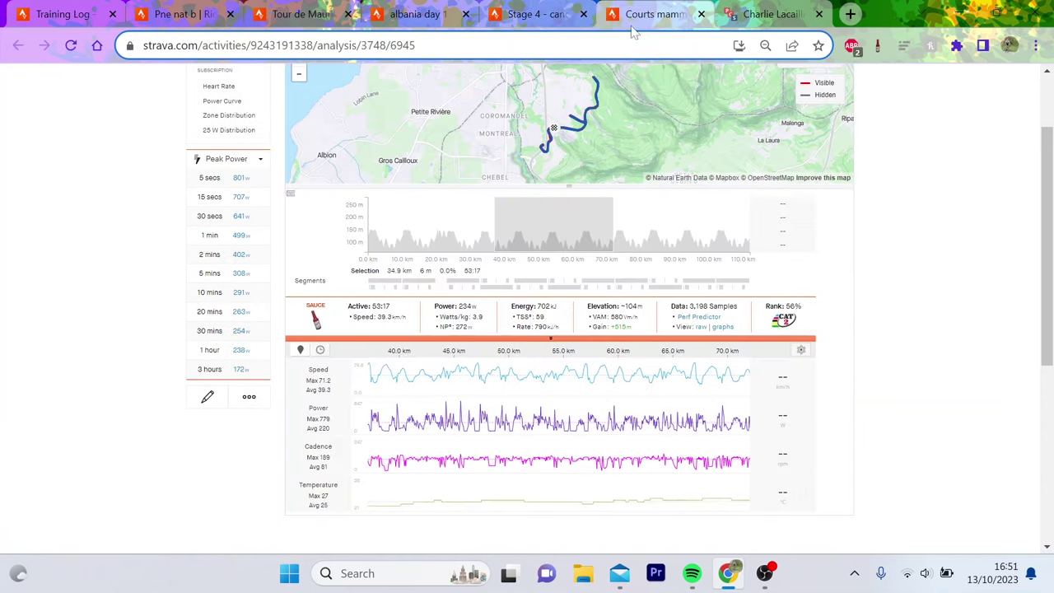
{"action": "left_click", "coordinate": [243, 116]}
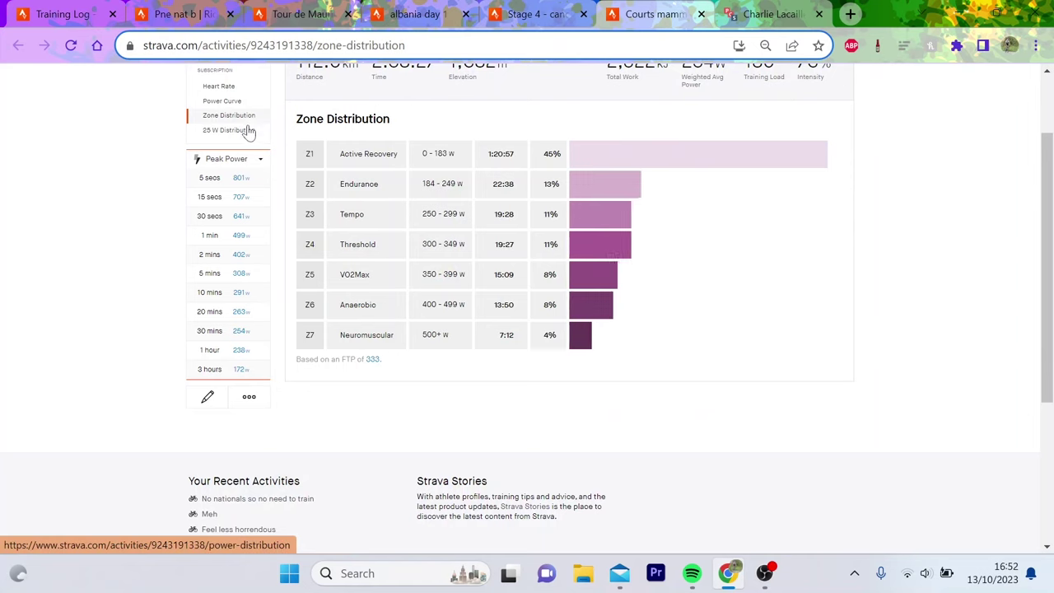
{"action": "left_click", "coordinate": [243, 130]}
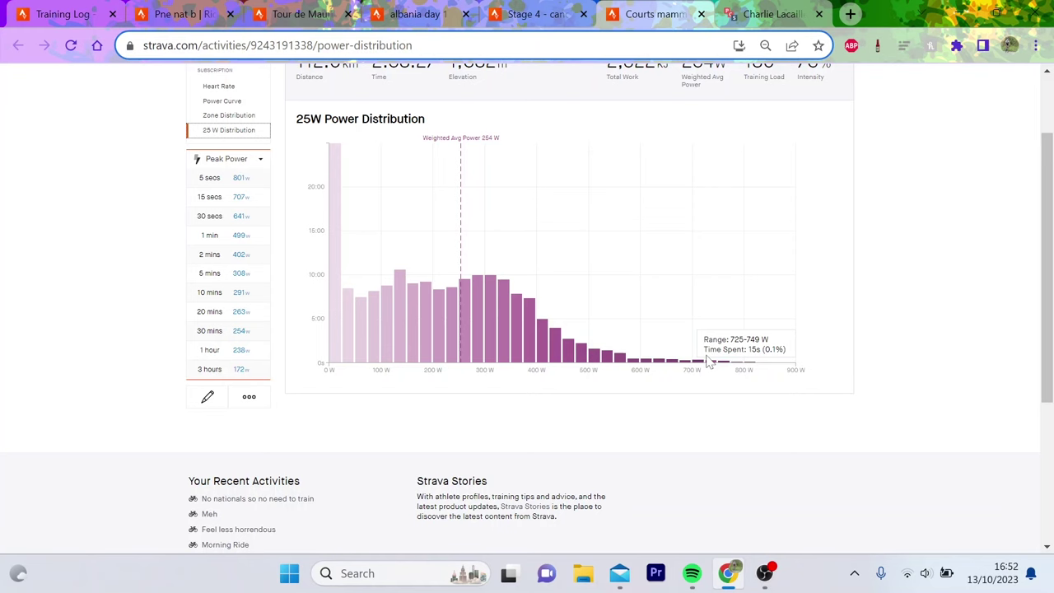
Step: Return to the Pne nat b race's analysis, examine a late section of about 30.1 km, and clear the selection
{"action": "left_click", "coordinate": [289, 7]}
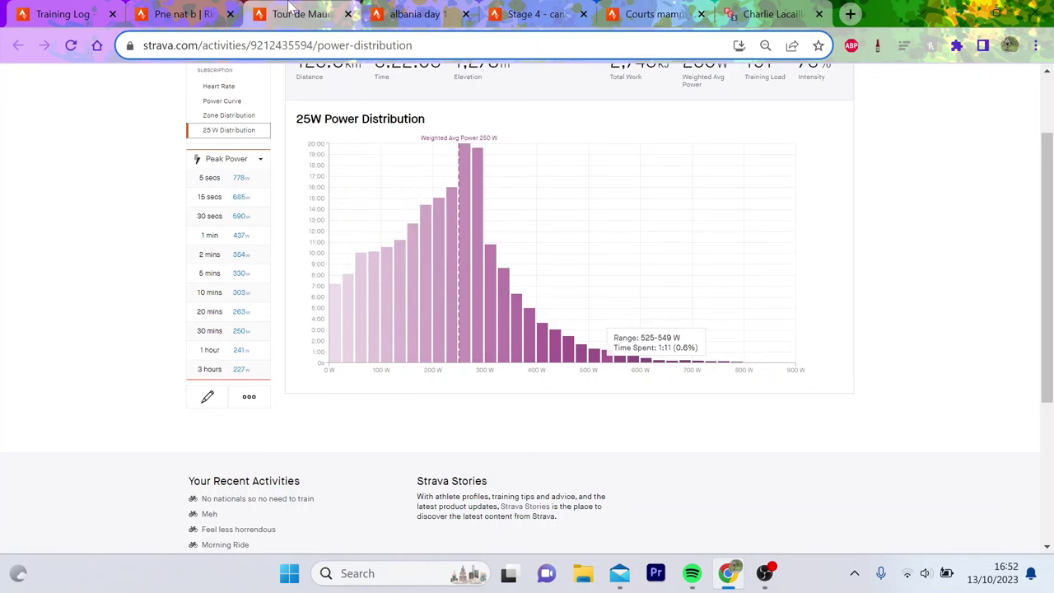
{"action": "left_click", "coordinate": [156, 8]}
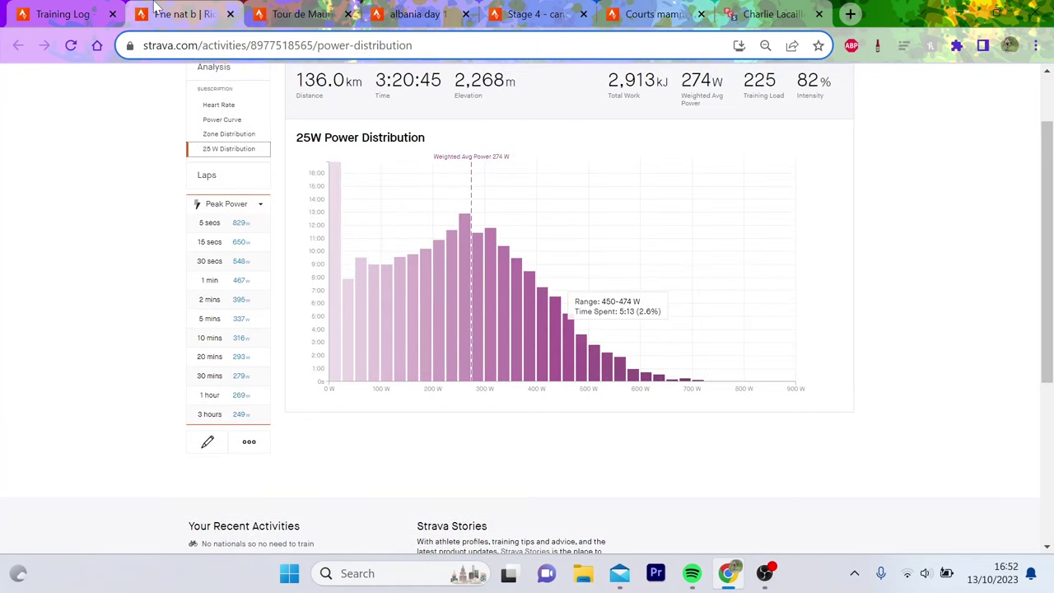
{"action": "left_click", "coordinate": [242, 71]}
{"action": "scroll", "coordinate": [962, 251], "scroll_direction": "down", "scroll_amount": 1}
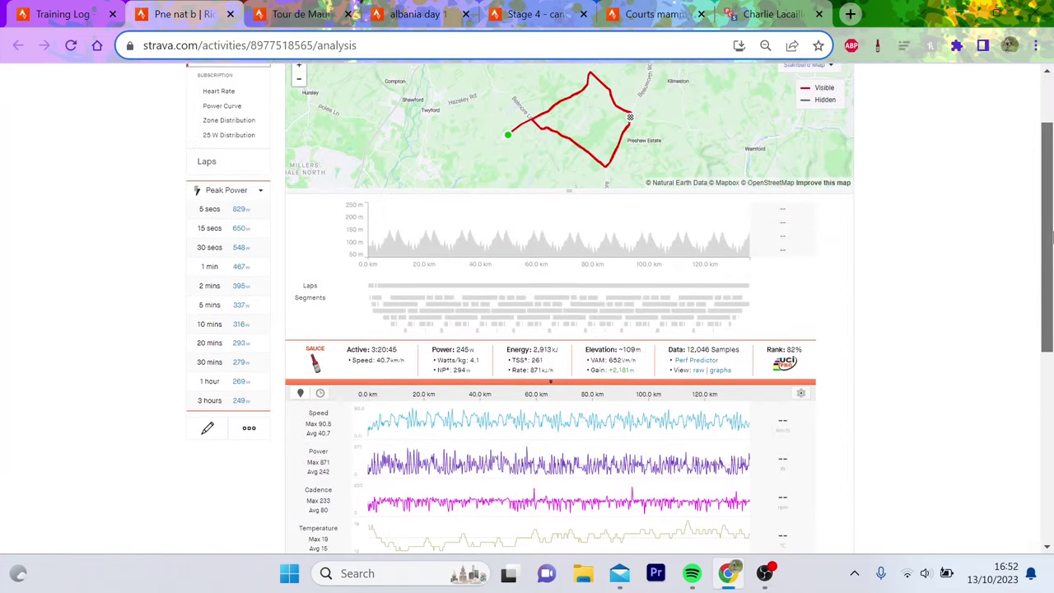
{"action": "left_click_drag", "start_coordinate": [606, 439], "coordinate": [683, 435]}
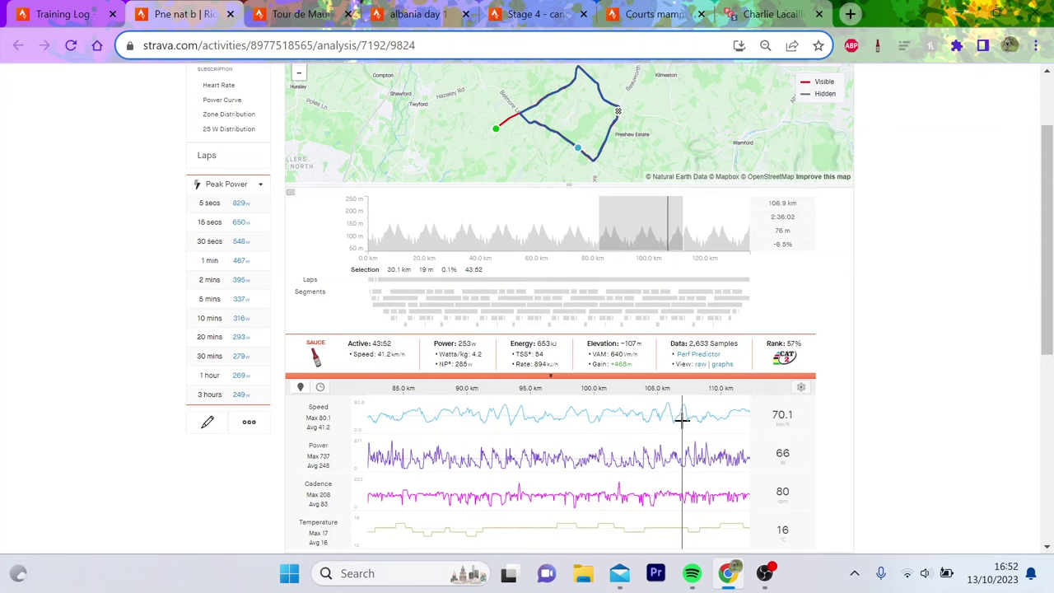
{"action": "left_click", "coordinate": [681, 420]}
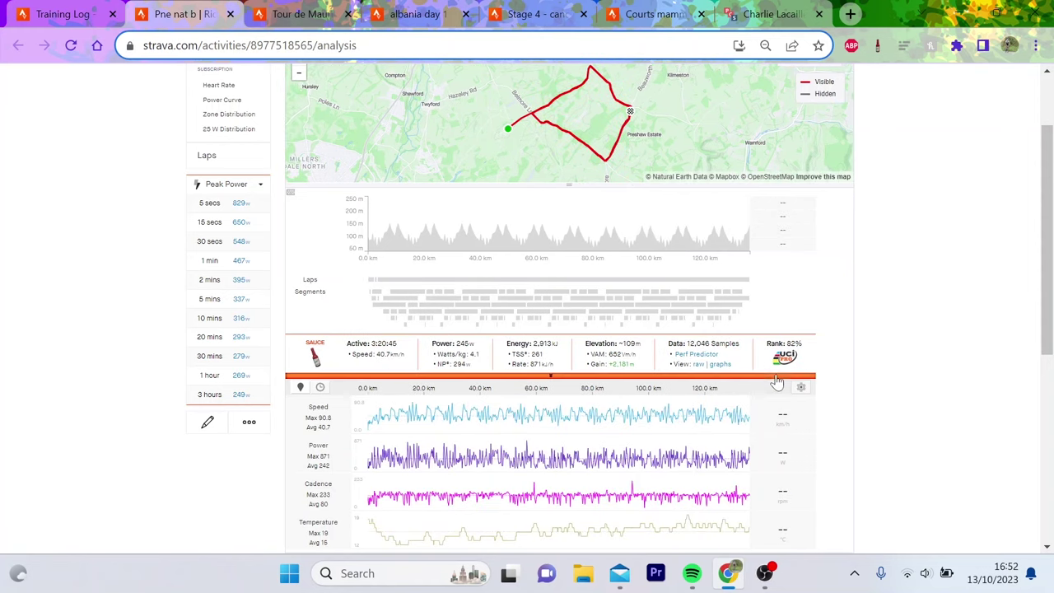